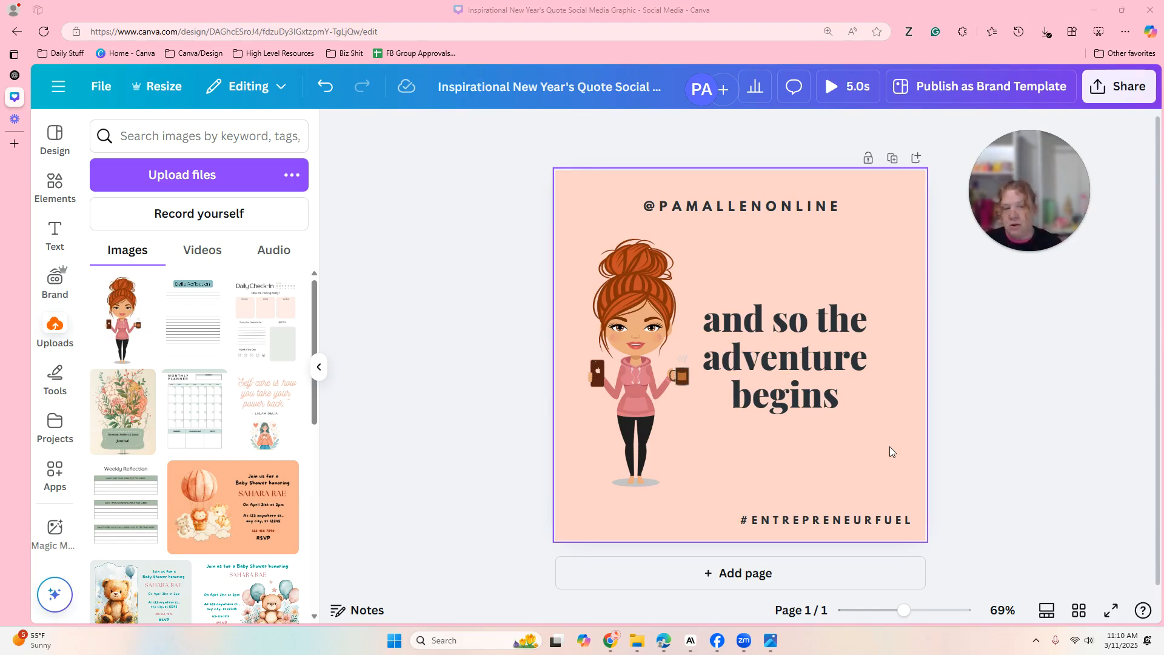
- Switch to ChatGPT and copy all 30 sayings from the list of short sayings for online entrepreneurs
left_click(22, 83)
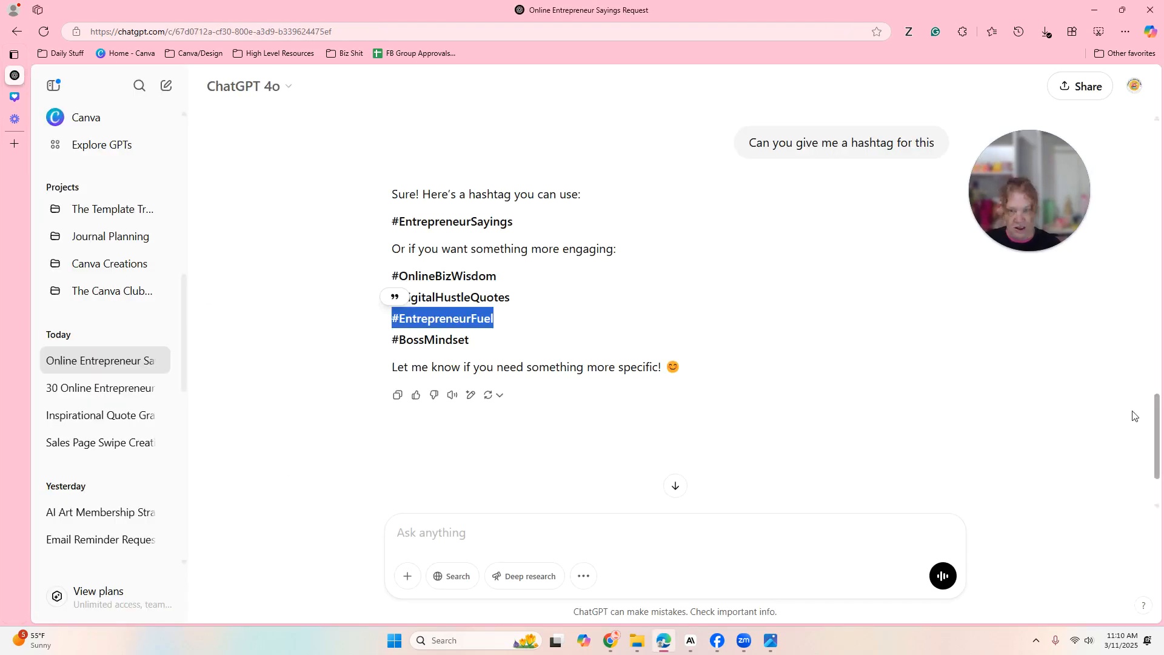
left_click_drag(1150, 423, 1145, 103)
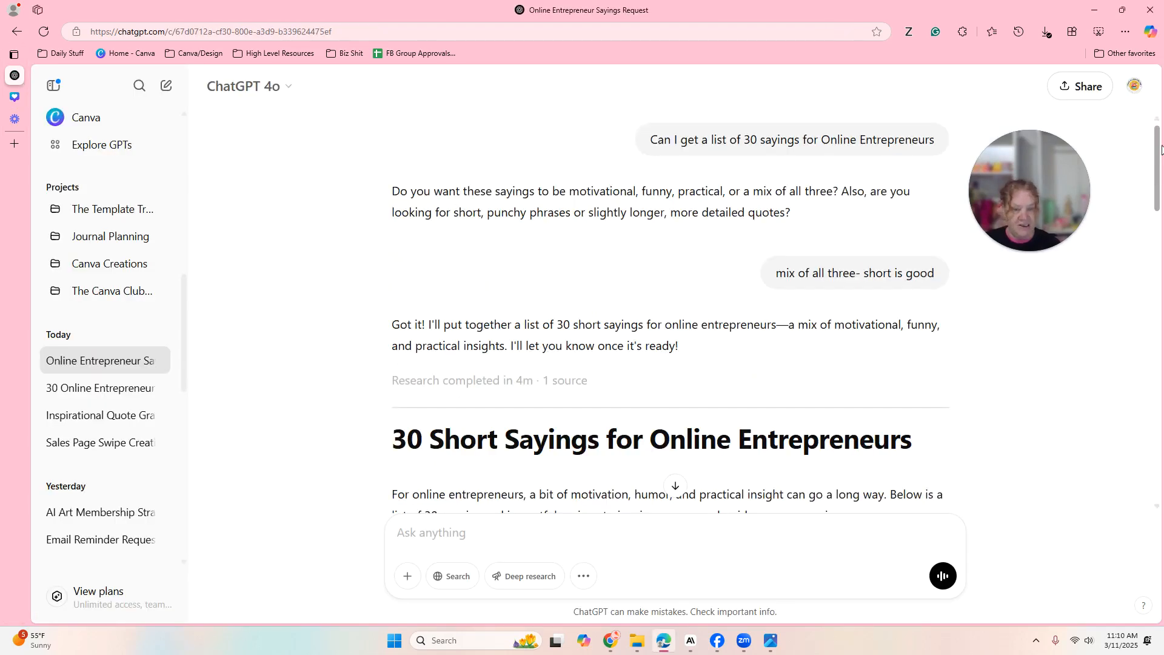
scroll(1160, 146, "down", 2)
left_click_drag(1161, 181, 1161, 225)
left_click_drag(416, 270, 652, 177)
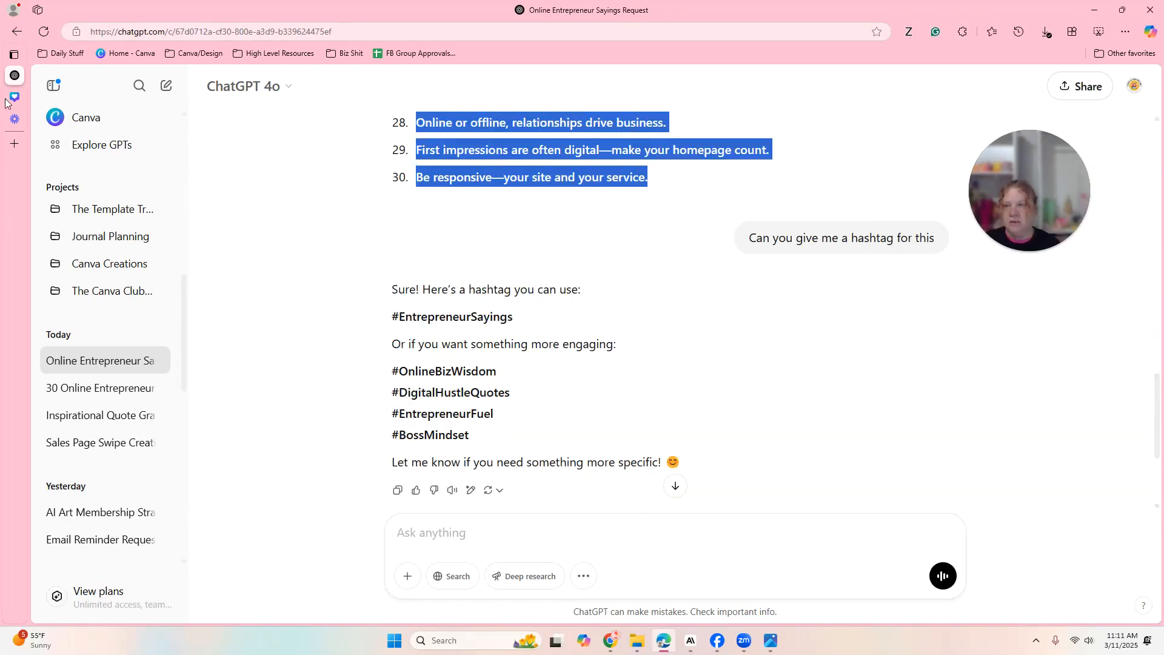
- Switch back to Canva and load the Heal and Love Yourself Brand Kit into the page background's colour choices
key("ctrl+Tab")
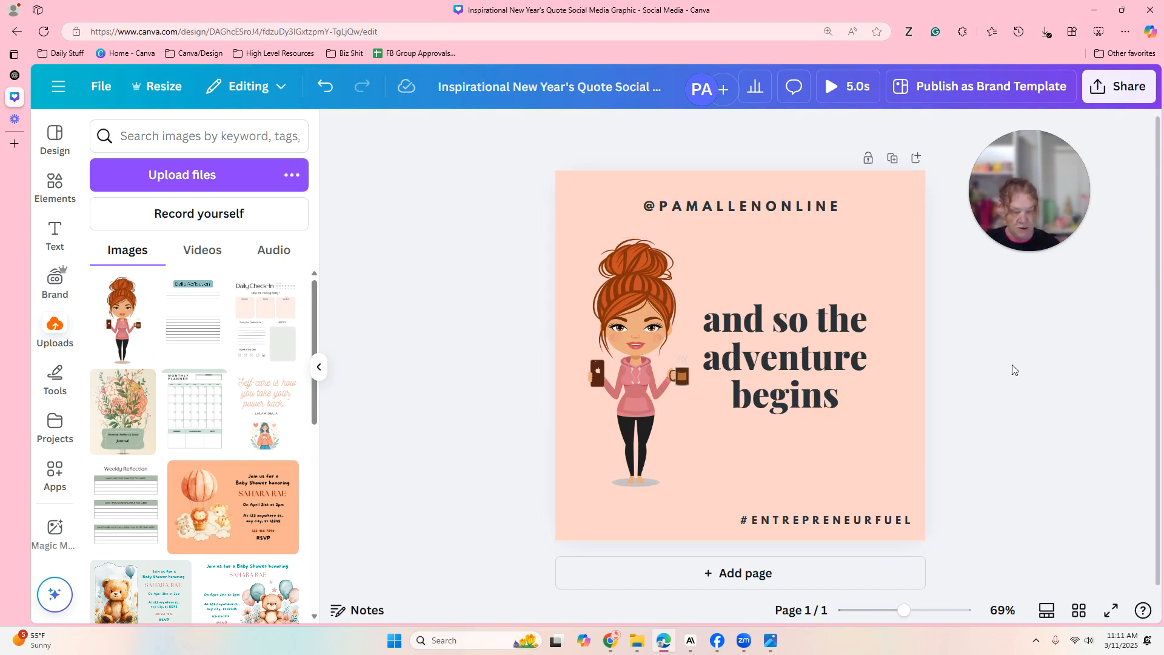
left_click(579, 178)
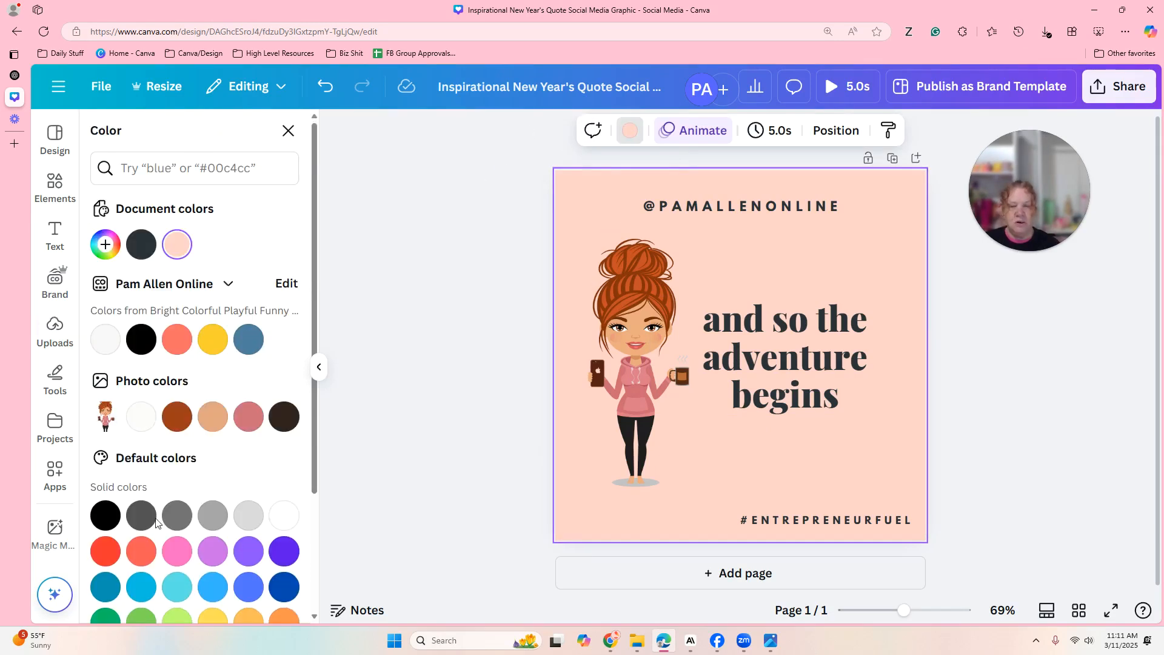
scroll(289, 523, "down", 3)
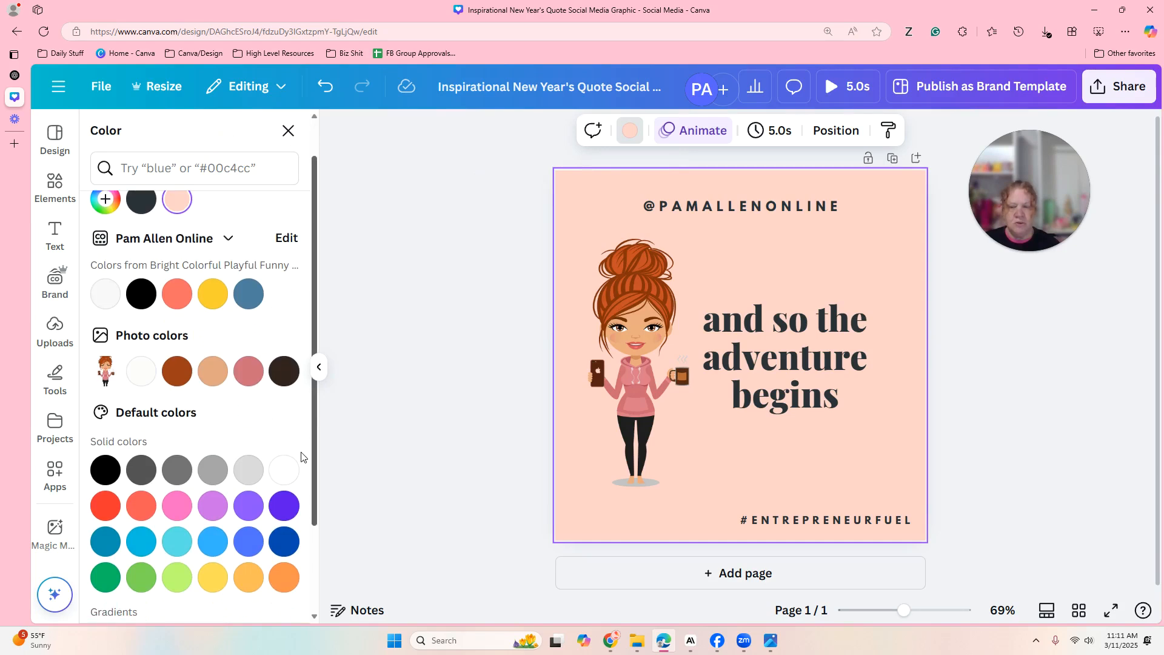
scroll(275, 446, "up", 4)
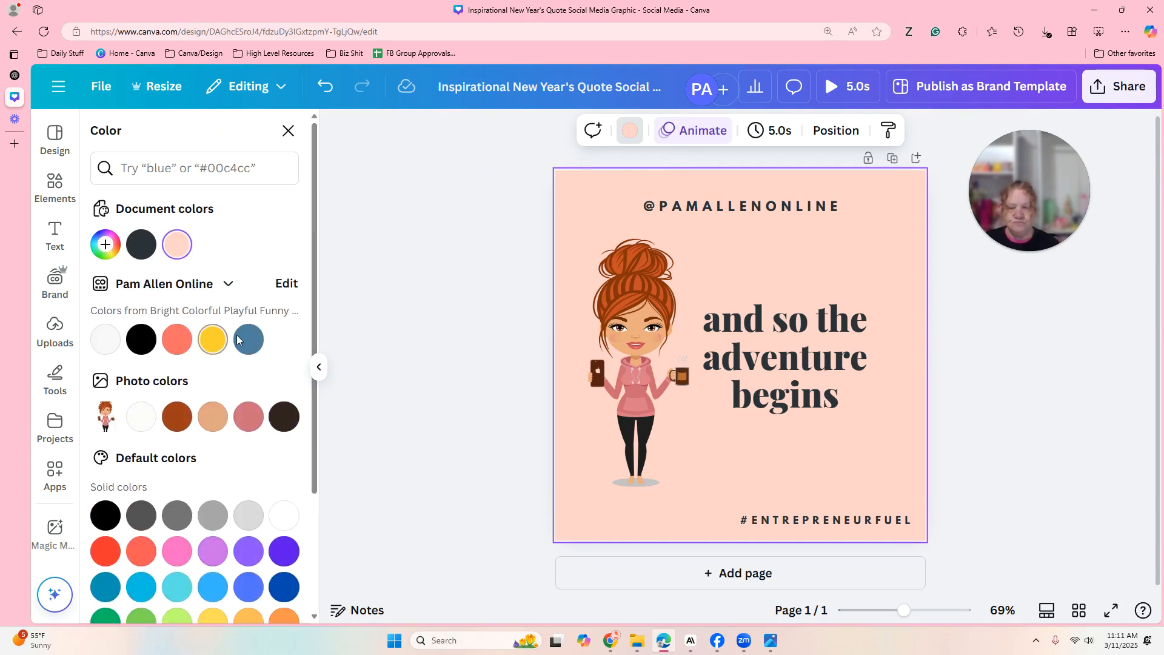
left_click(228, 285)
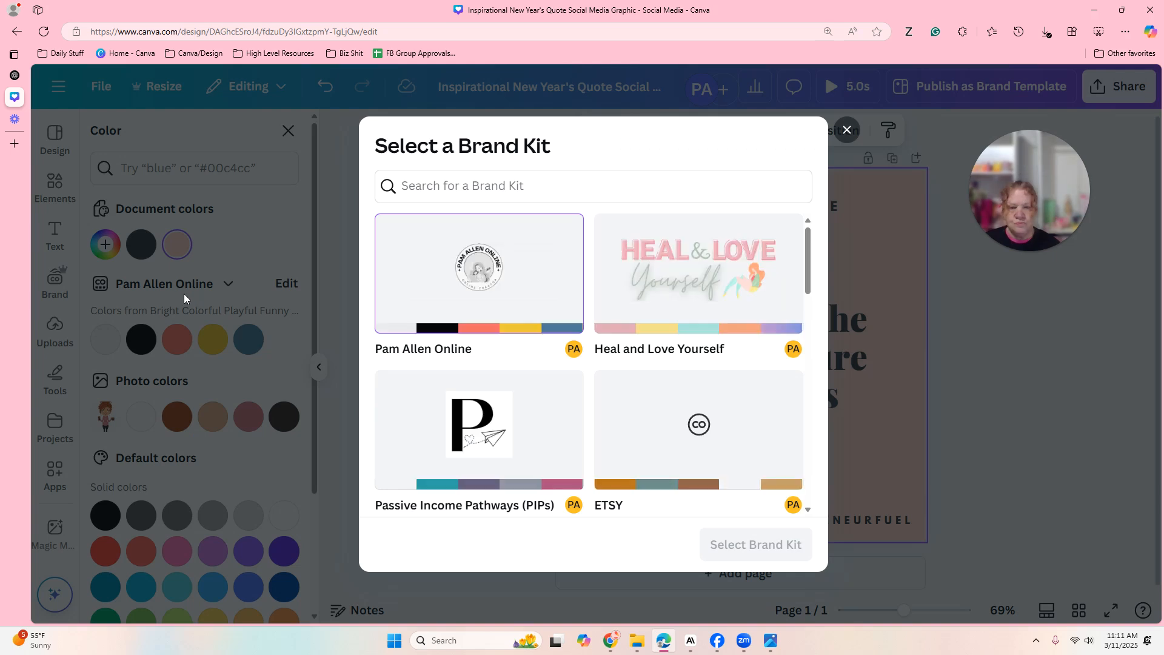
left_click(643, 304)
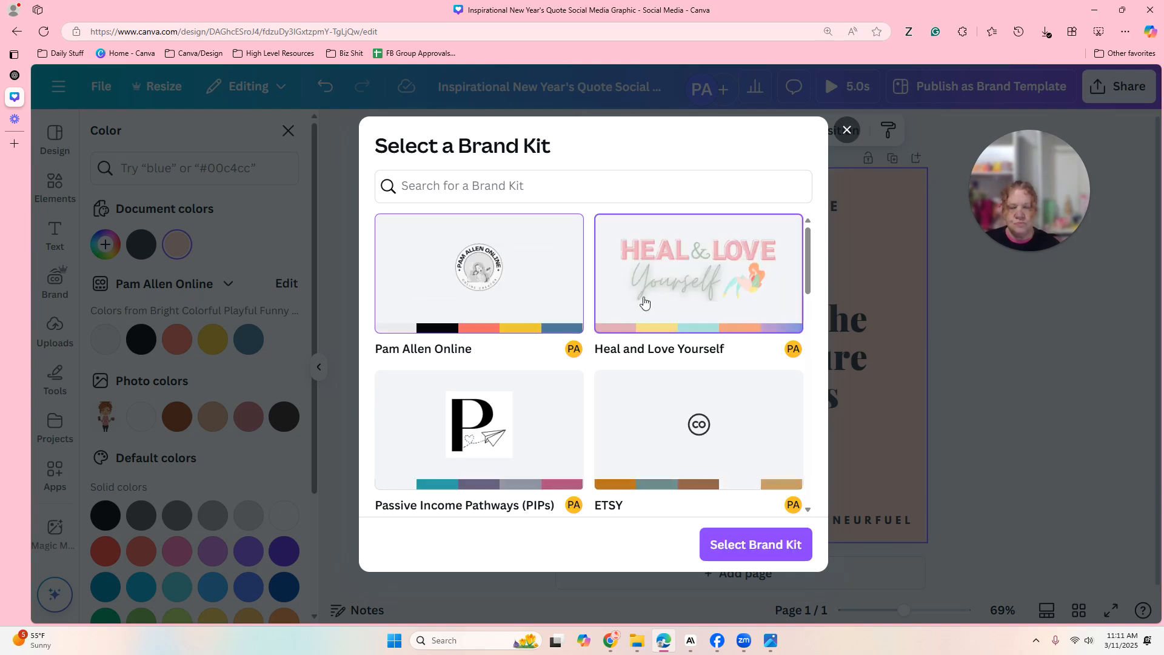
left_click(737, 545)
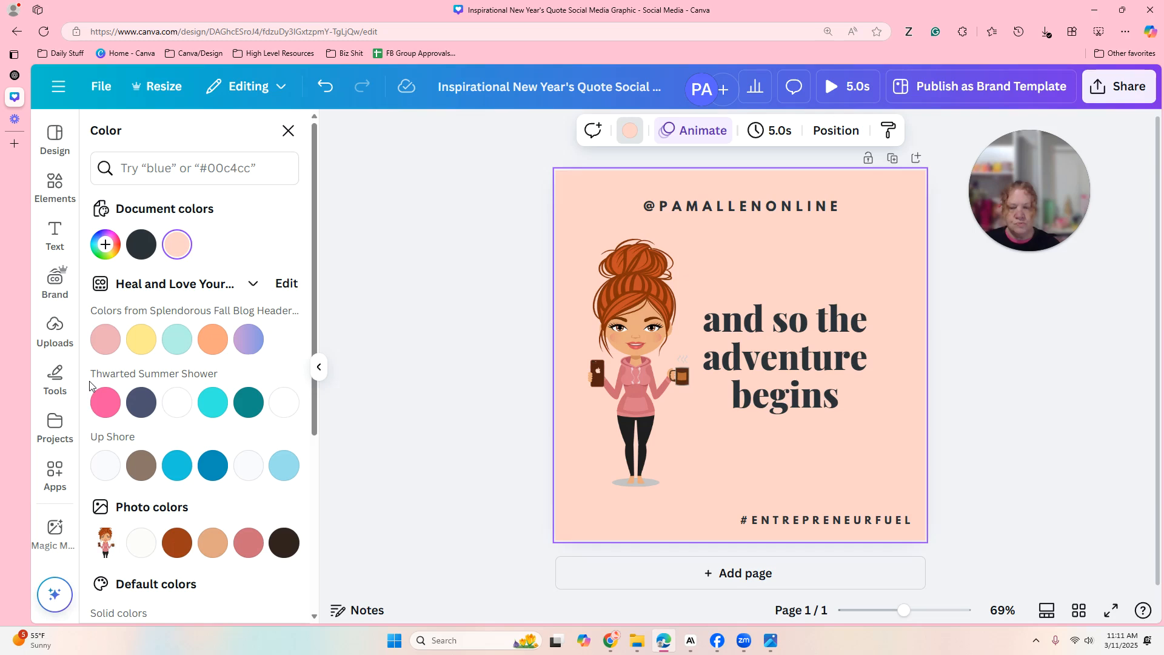
- Try the brand kit's yellow, pink, orange and gradient backgrounds on the page and settle on the mint green
left_click(174, 352)
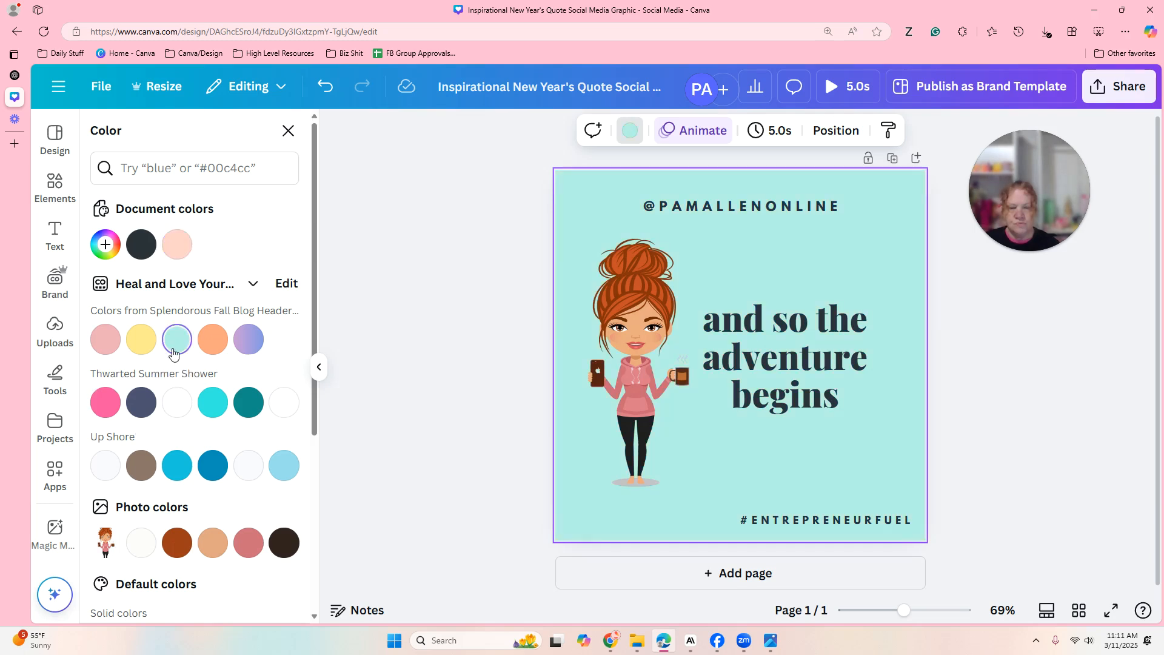
left_click(141, 349)
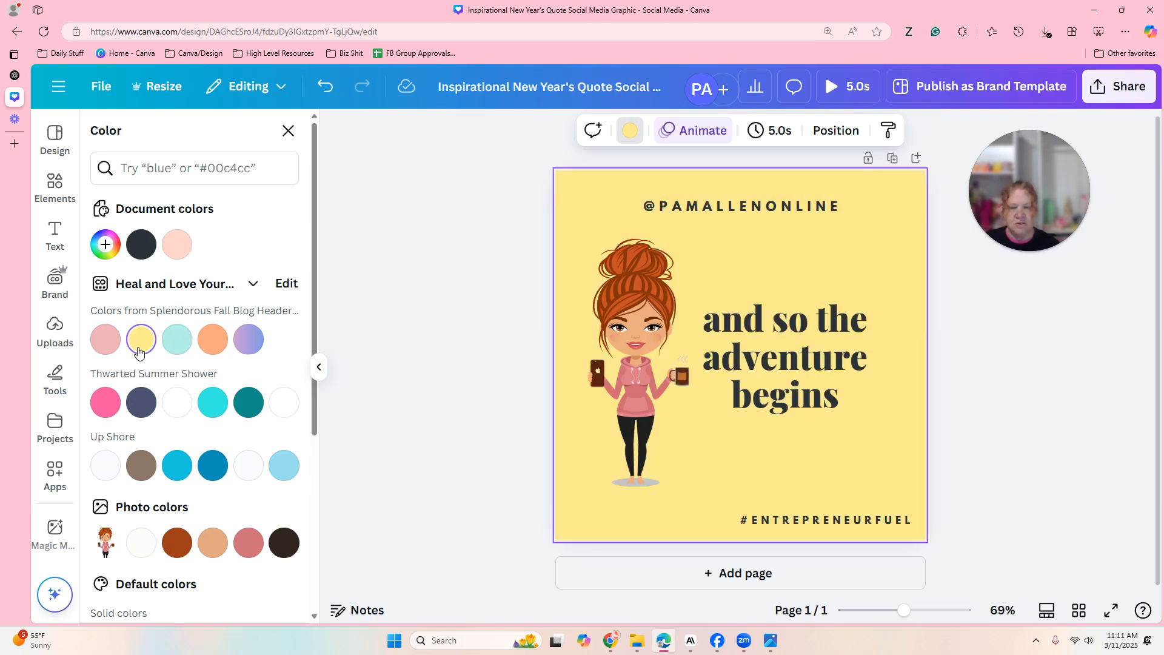
left_click(107, 346)
left_click(210, 351)
left_click(244, 344)
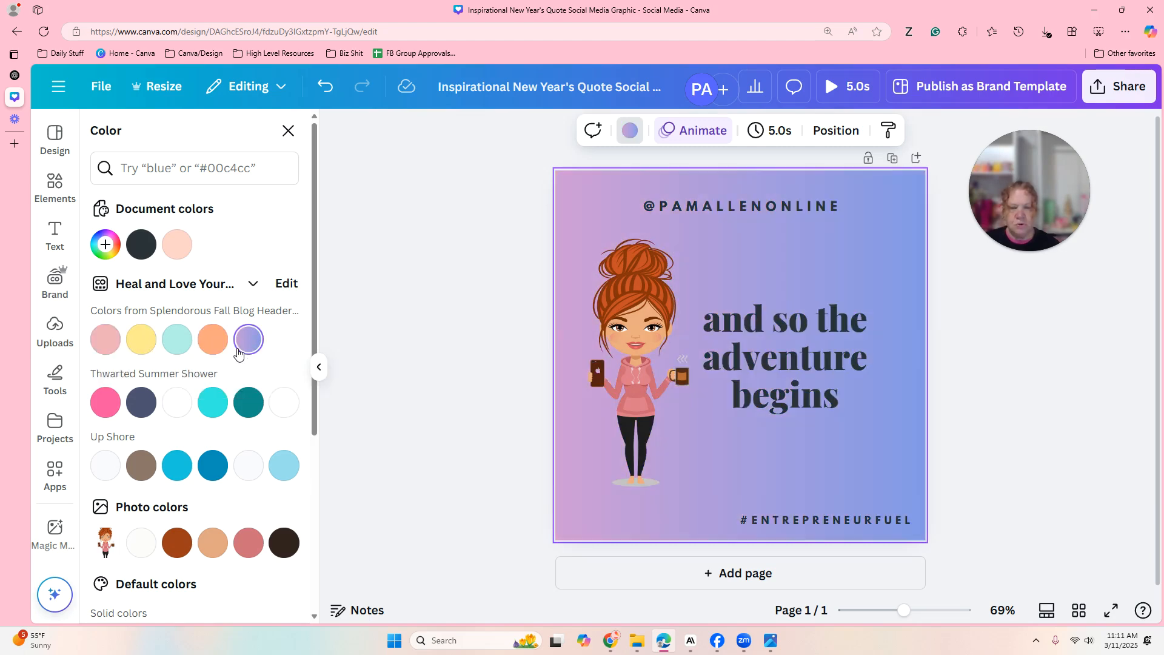
left_click(211, 345)
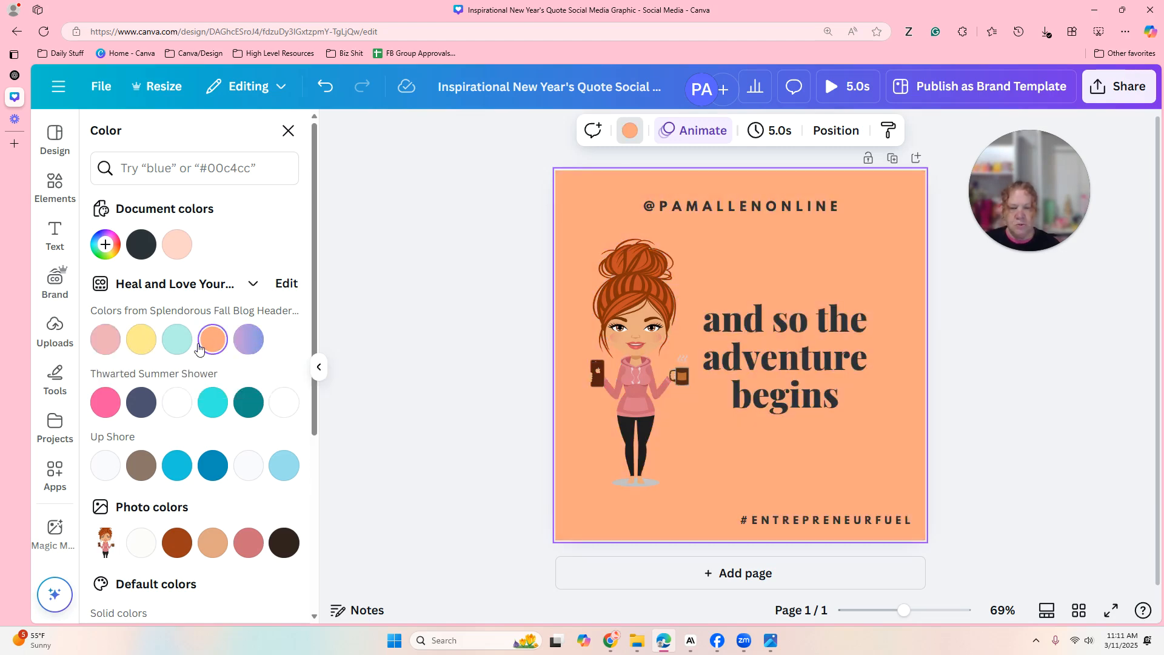
left_click(166, 347)
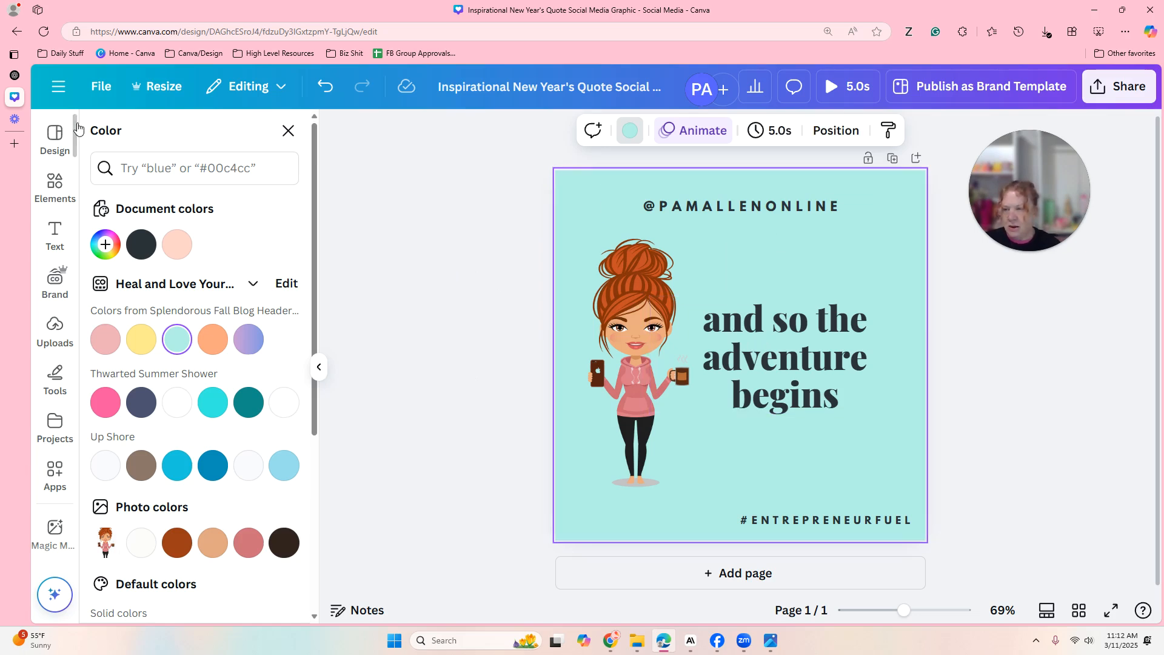
- Start Bulk create with manual data entry and clear the sample data from the table
scroll(77, 156, "down", 1)
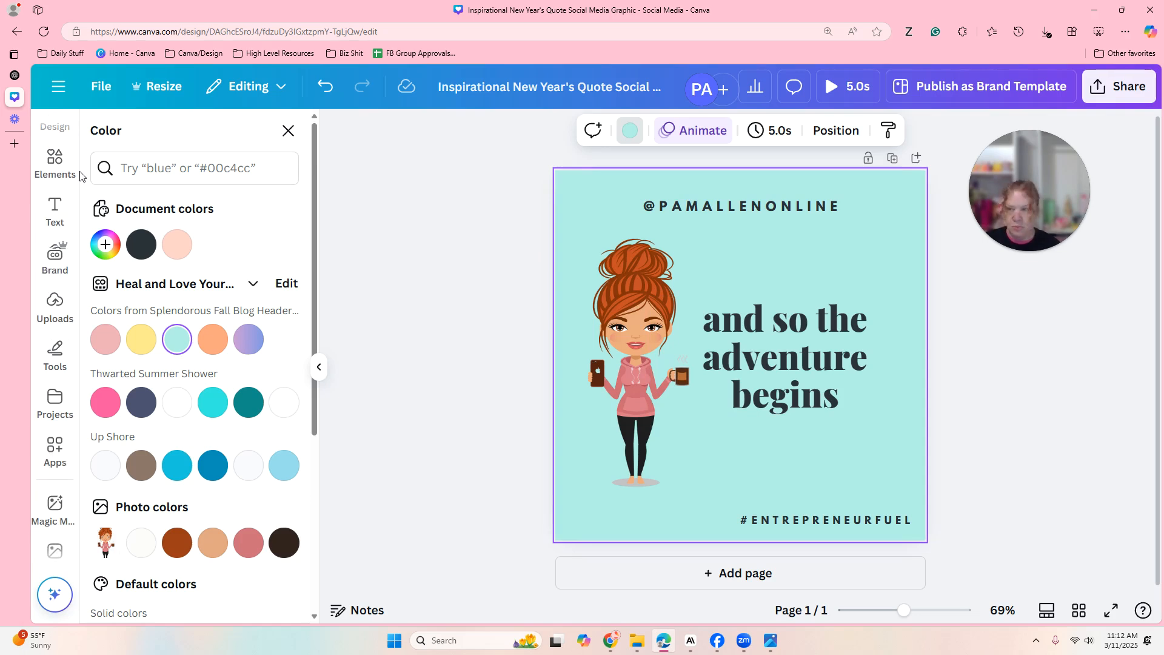
scroll(57, 364, "down", 3)
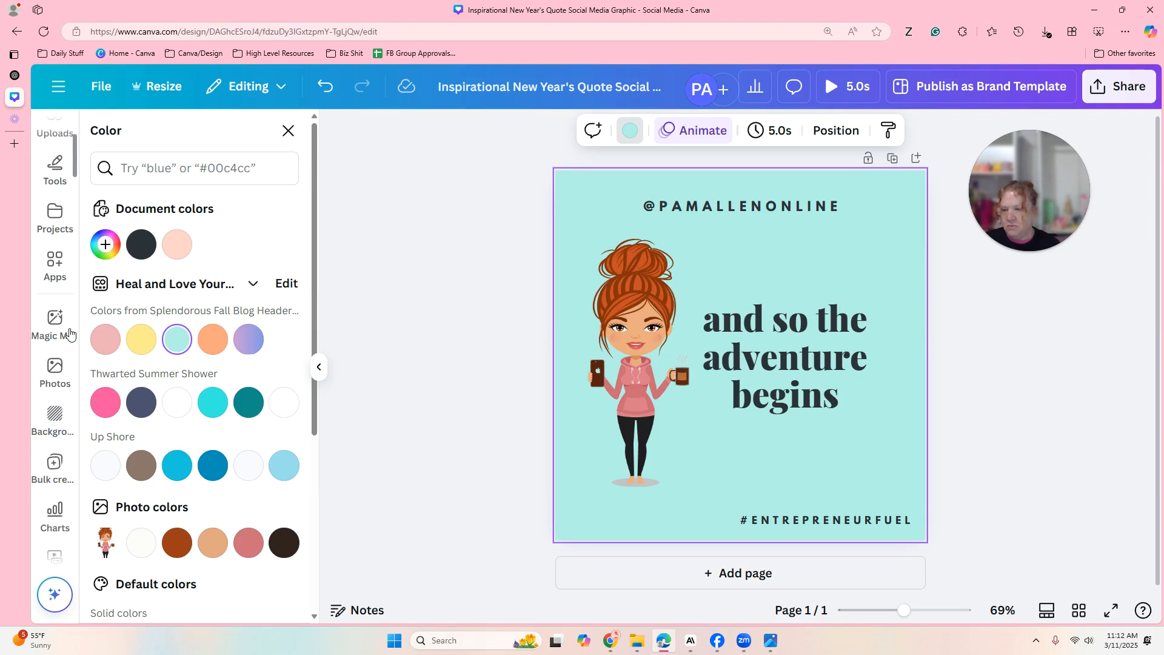
left_click(54, 466)
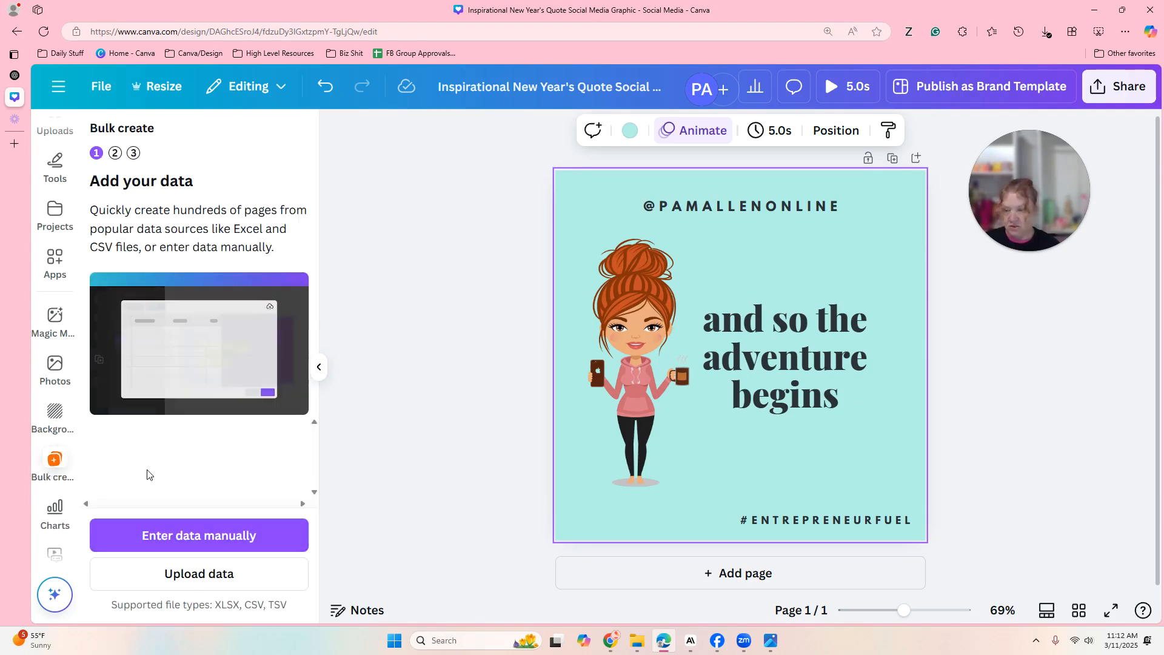
left_click(172, 536)
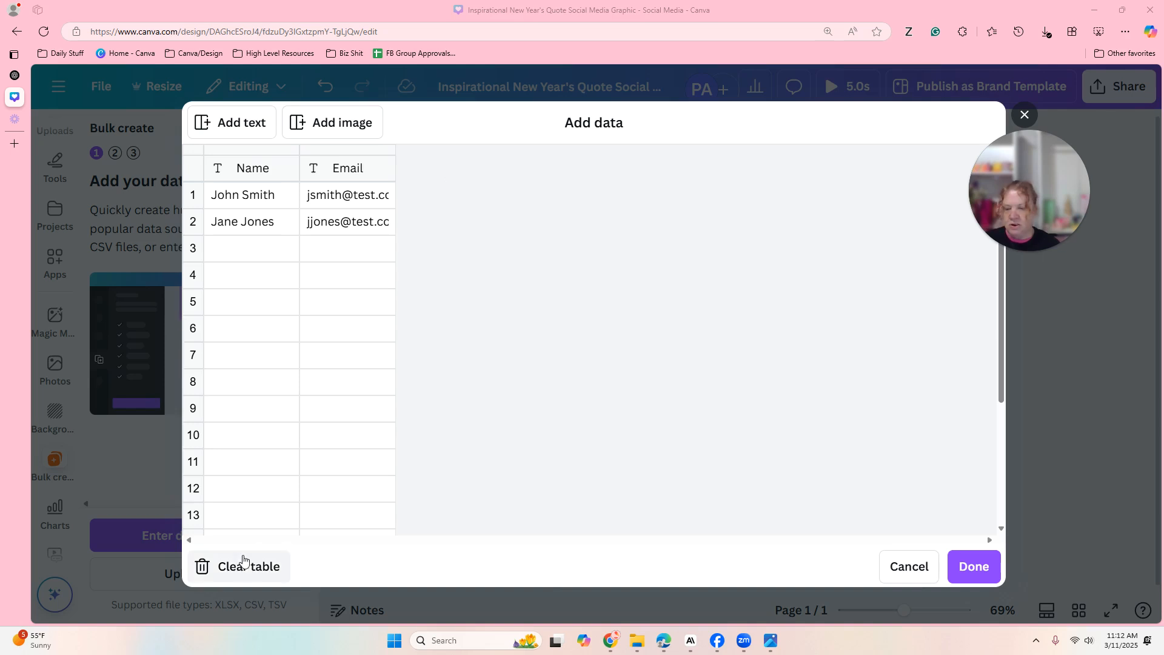
left_click(247, 566)
- Paste the copied sayings into the table's single column, name the column "text", and save the data
left_click(223, 200)
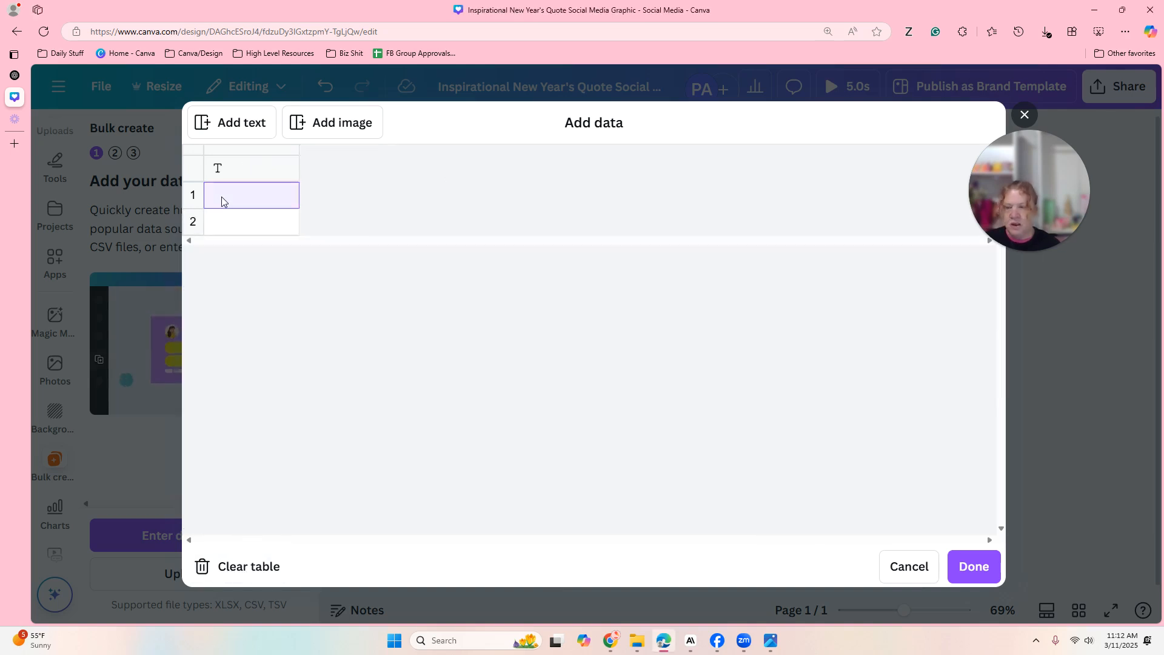
right_click(223, 201)
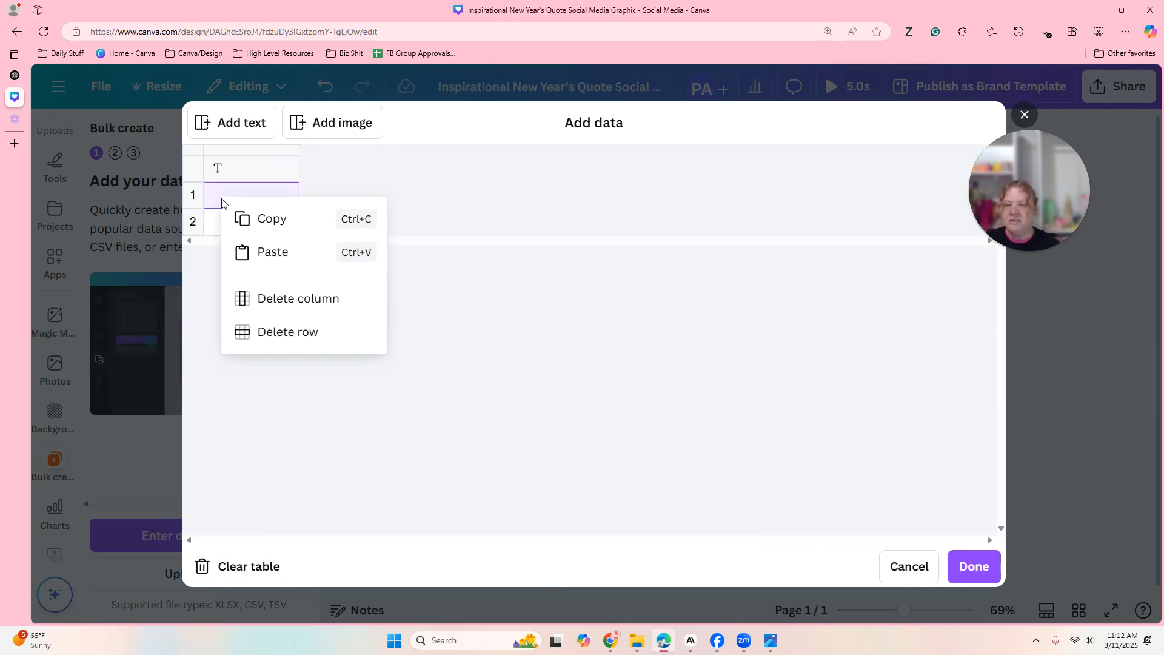
left_click(270, 251)
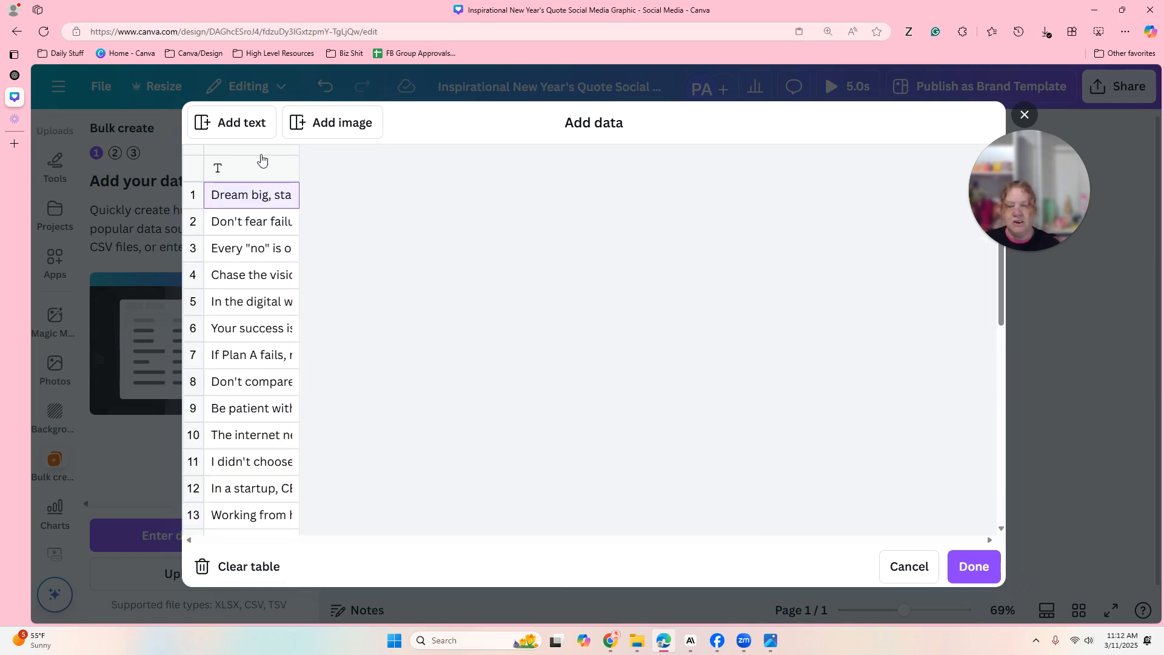
left_click(240, 173)
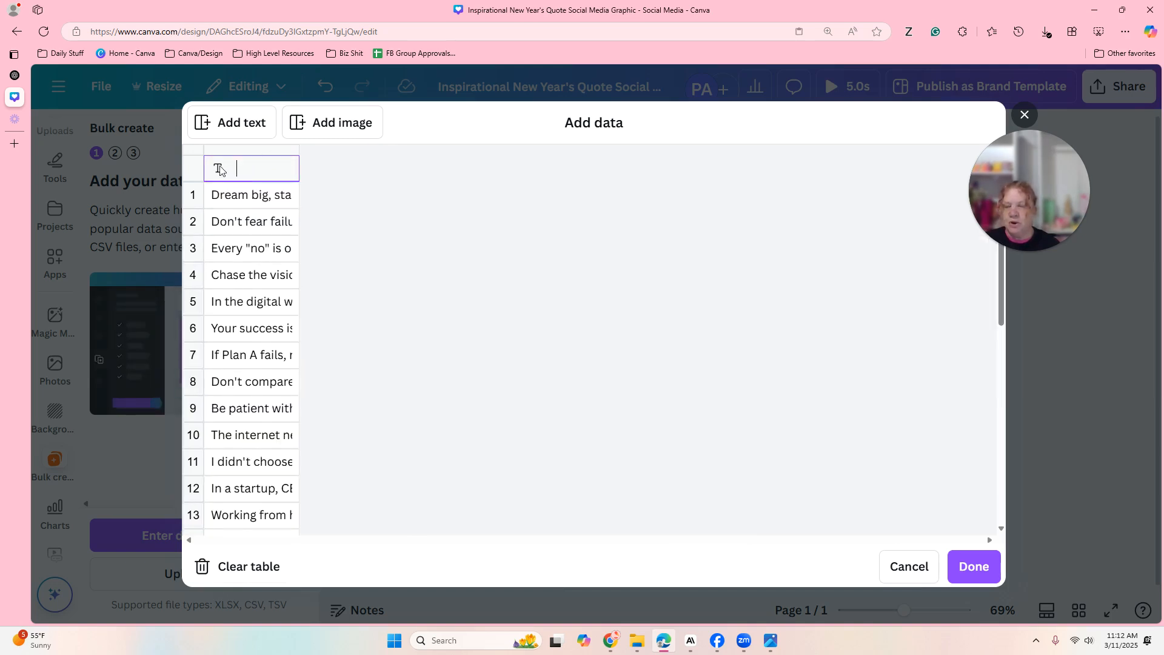
type("text")
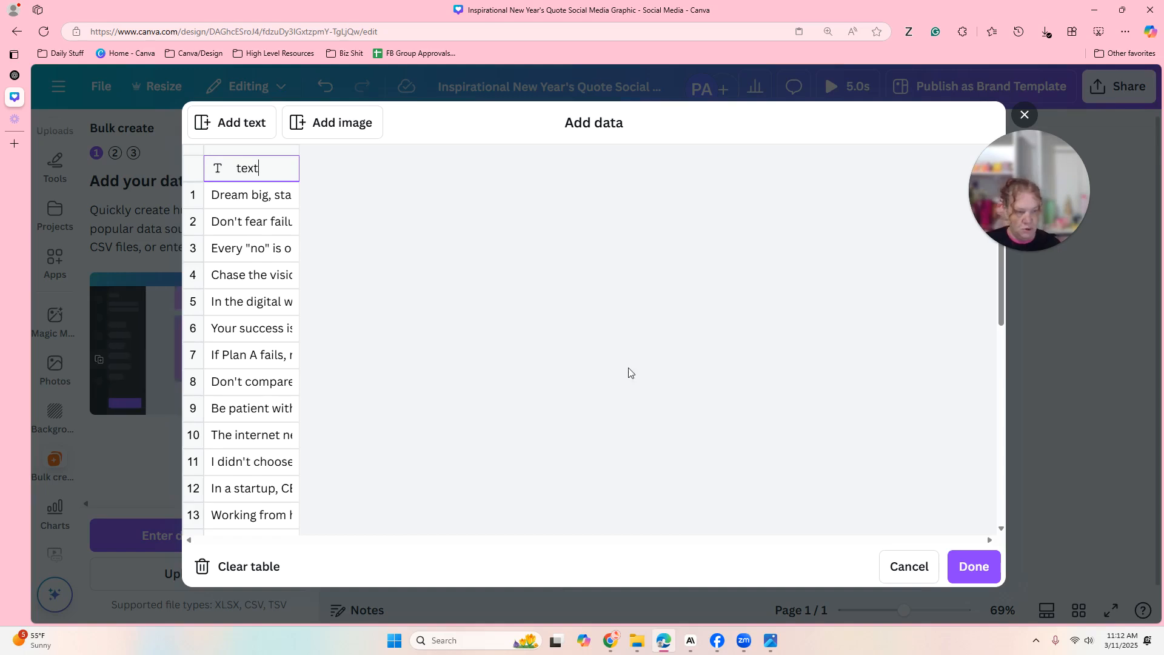
left_click(972, 566)
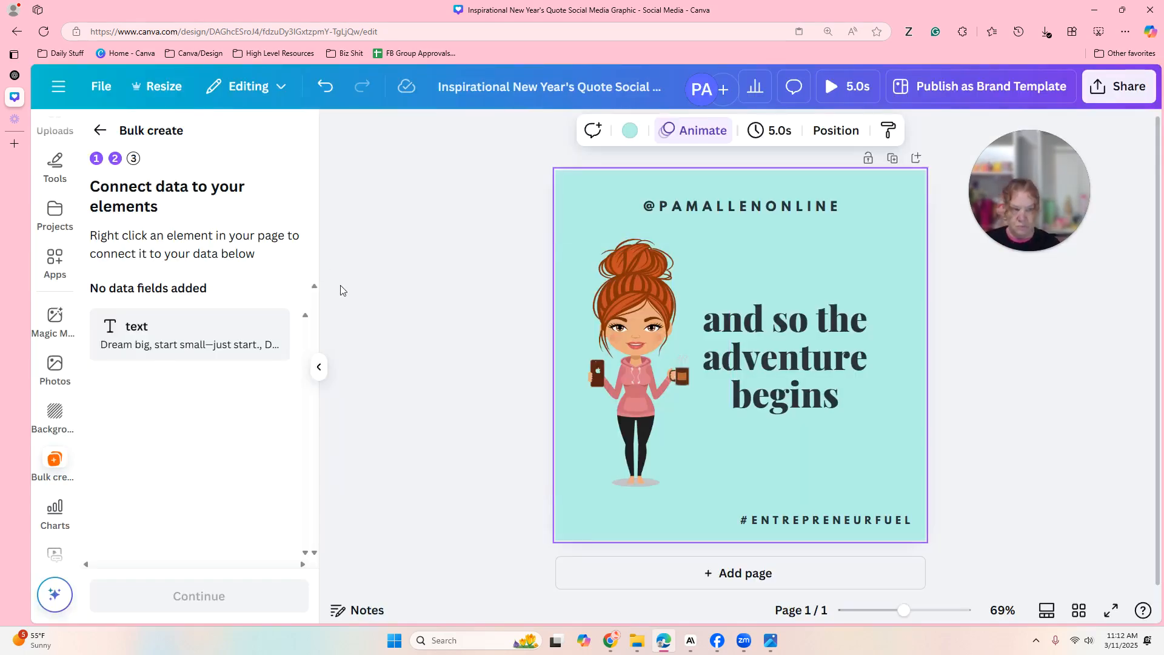
- Connect the "and so the adventure begins" text to the "text" data field and review the entries selected for applying
left_click(829, 371)
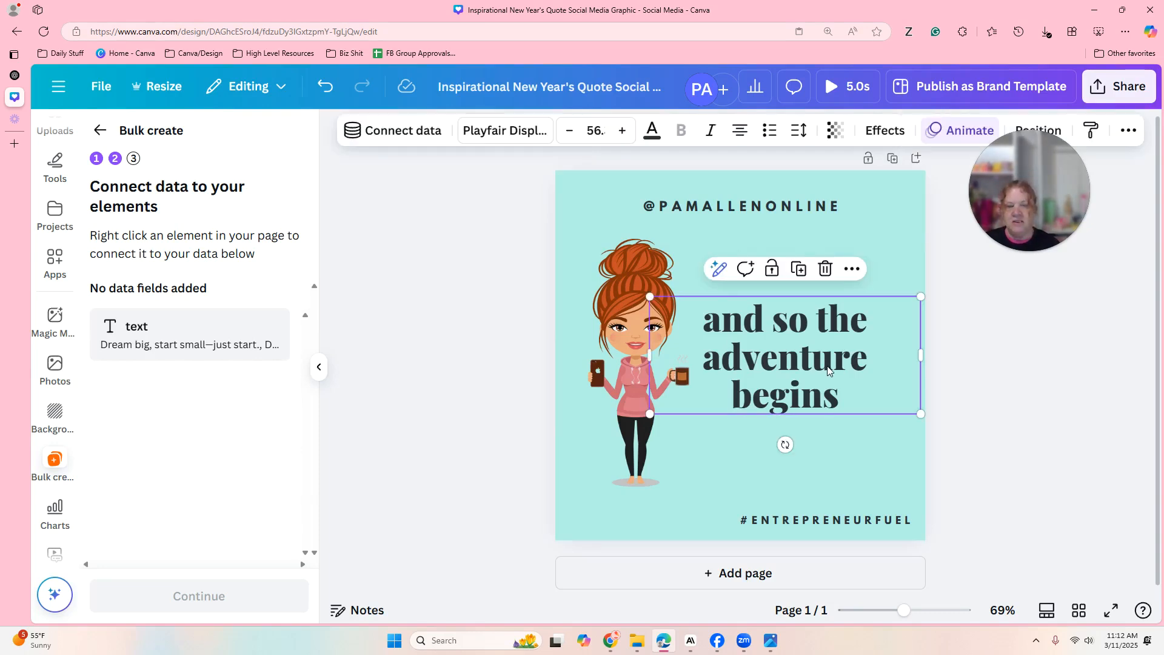
left_click(852, 268)
left_click(918, 568)
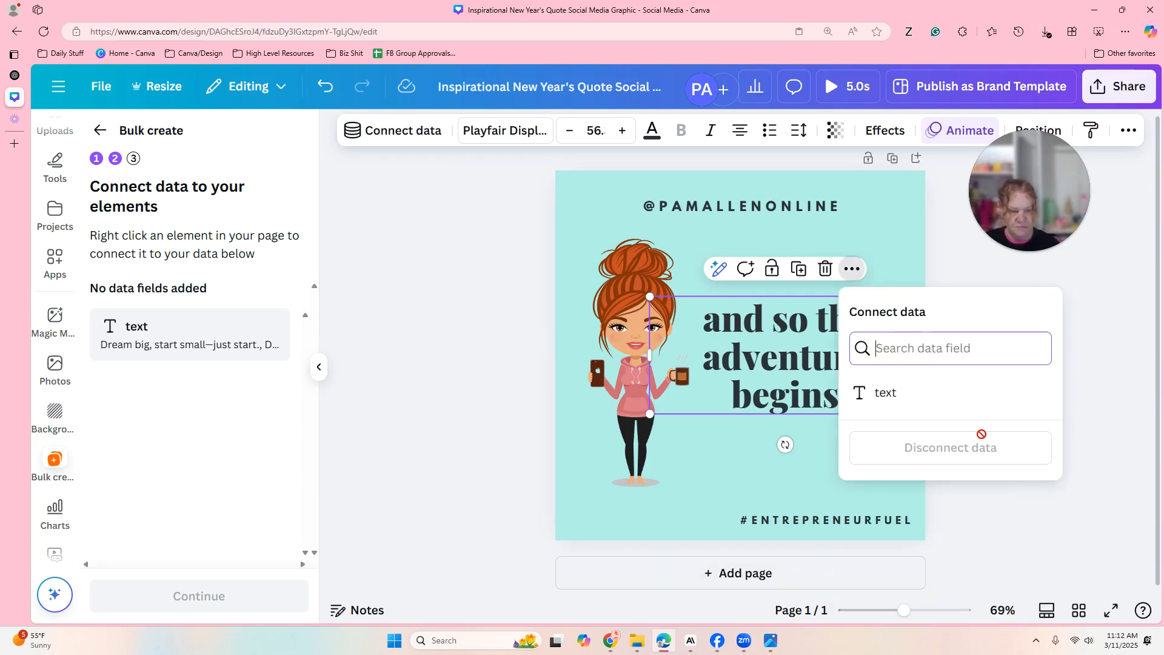
left_click(866, 394)
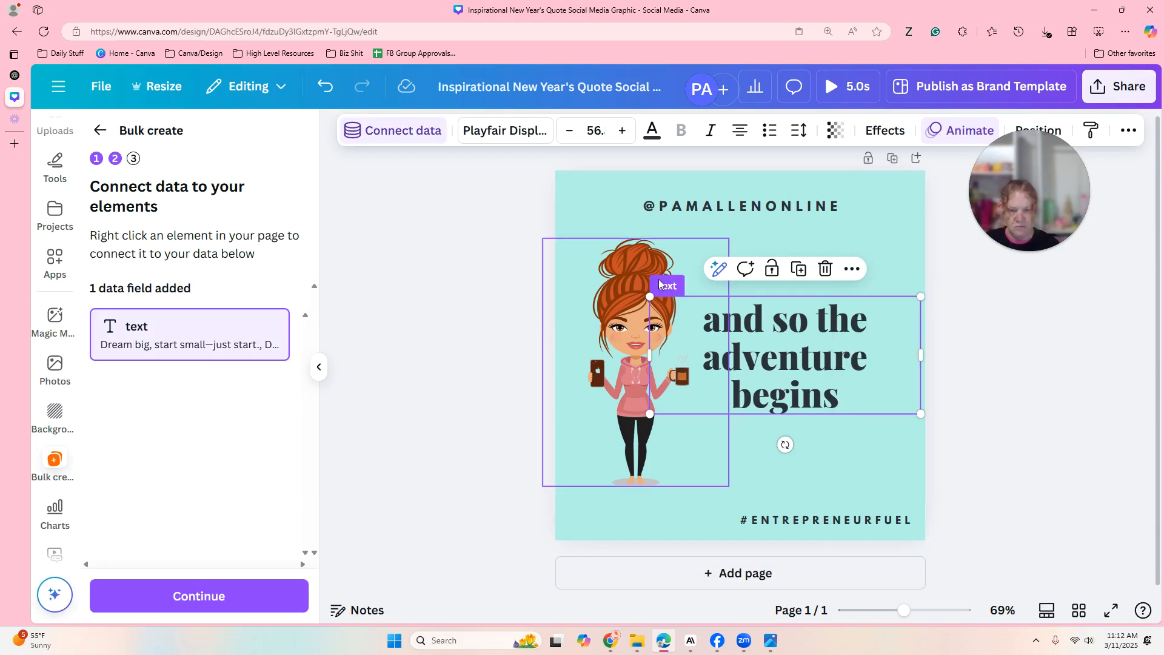
left_click(216, 596)
left_click_drag(306, 331, 307, 508)
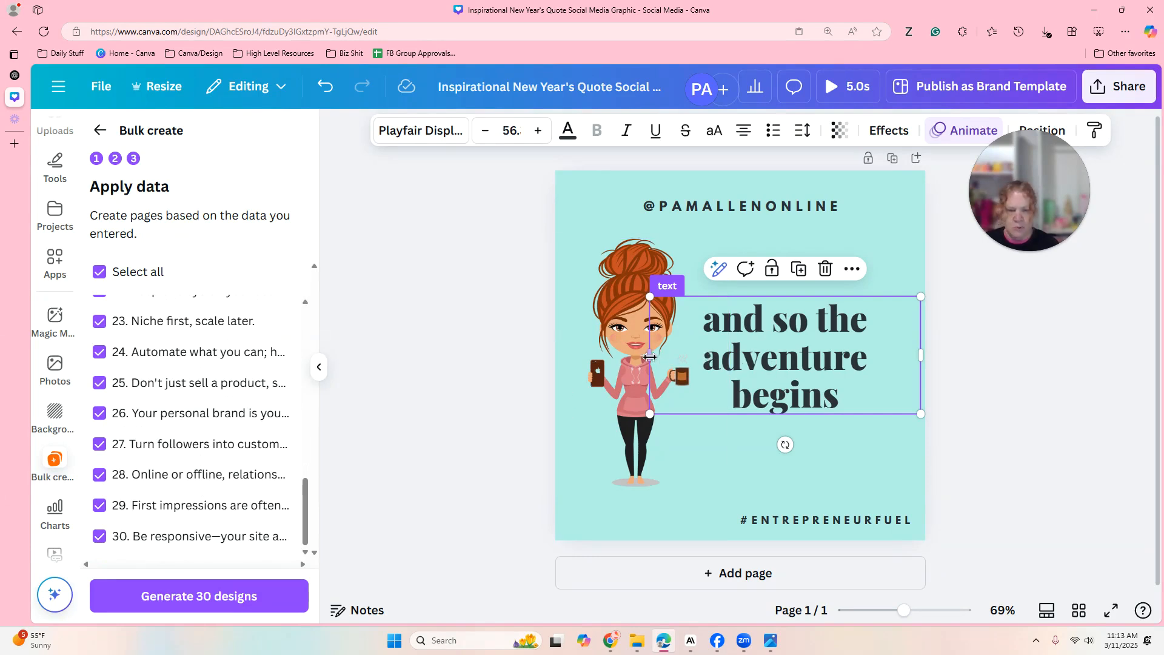
- Narrow the quote text box from both sides so it clears the character, and generate the 30 designs
left_click_drag(650, 354, 707, 352)
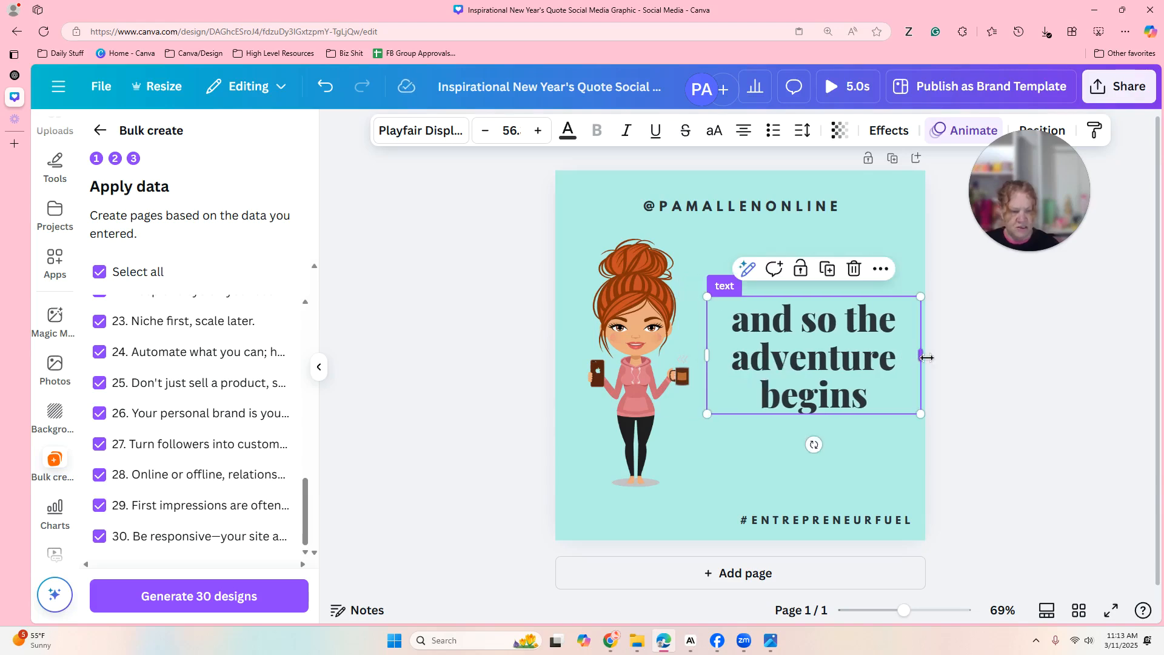
left_click_drag(896, 364, 801, 358)
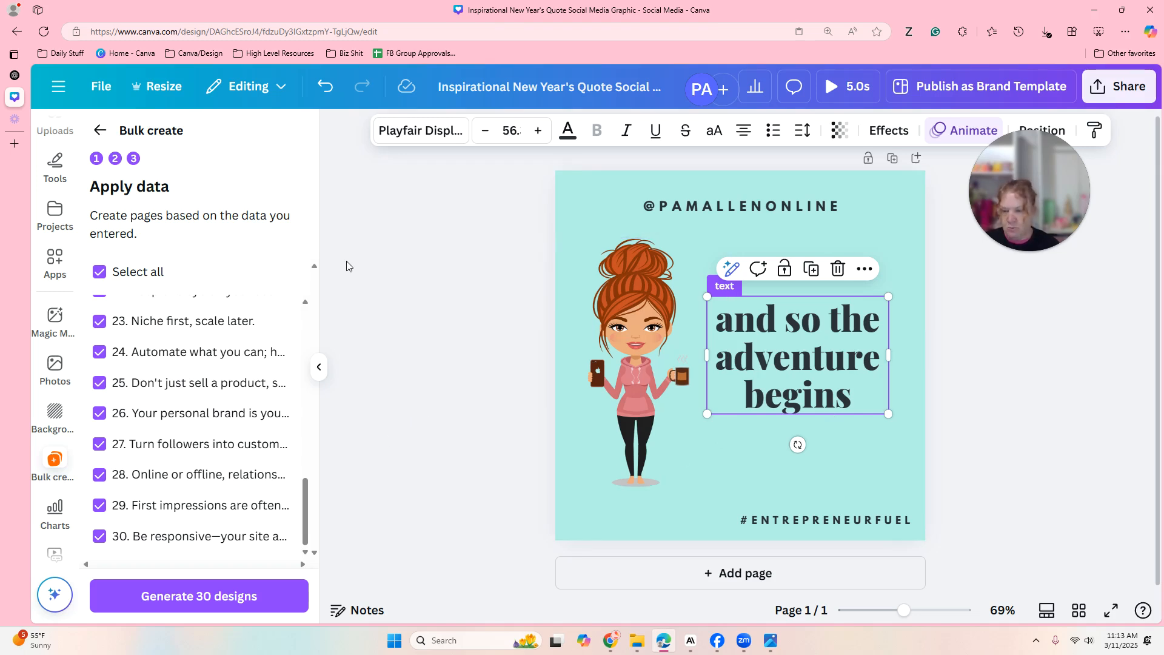
left_click(211, 604)
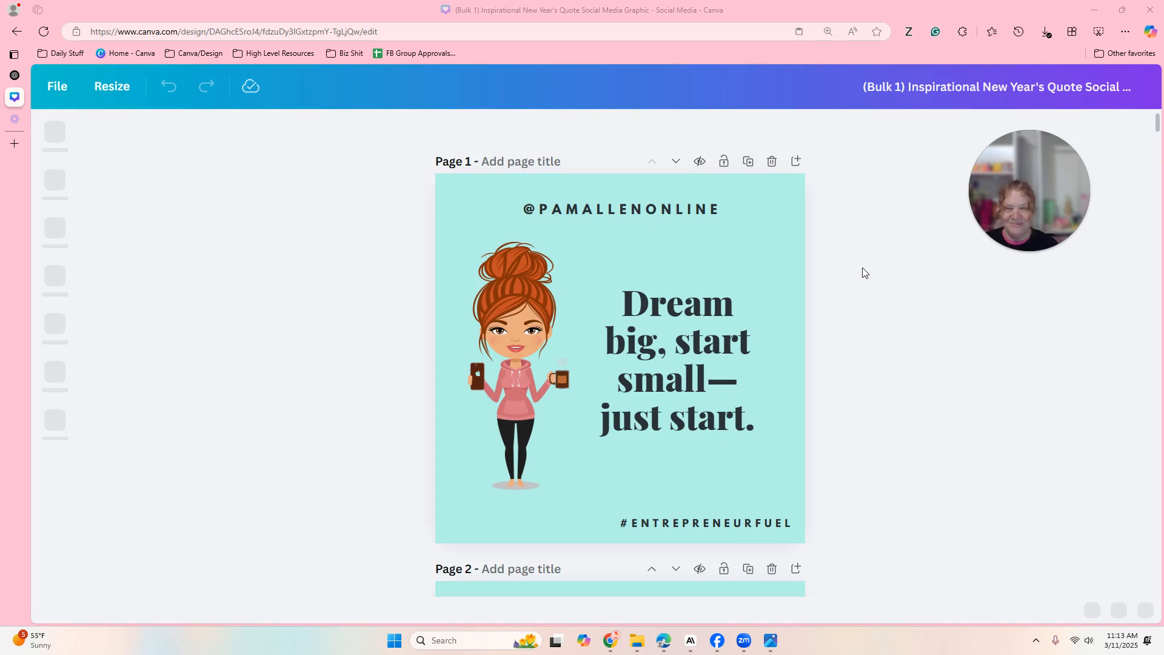
- Widen the page 7 quote text box to about 464 and reposition it between the handle and the hashtag, clear of both
left_click_drag(1156, 129, 1157, 210)
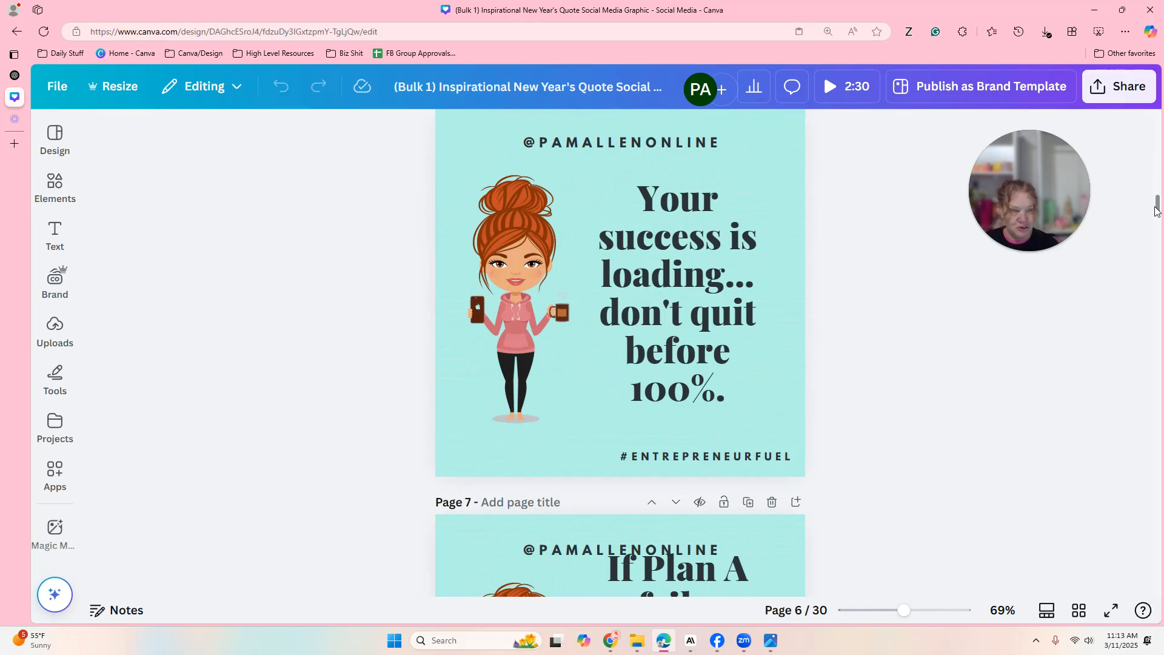
scroll(1157, 211, "down", 5)
scroll(1154, 224, "down", 1)
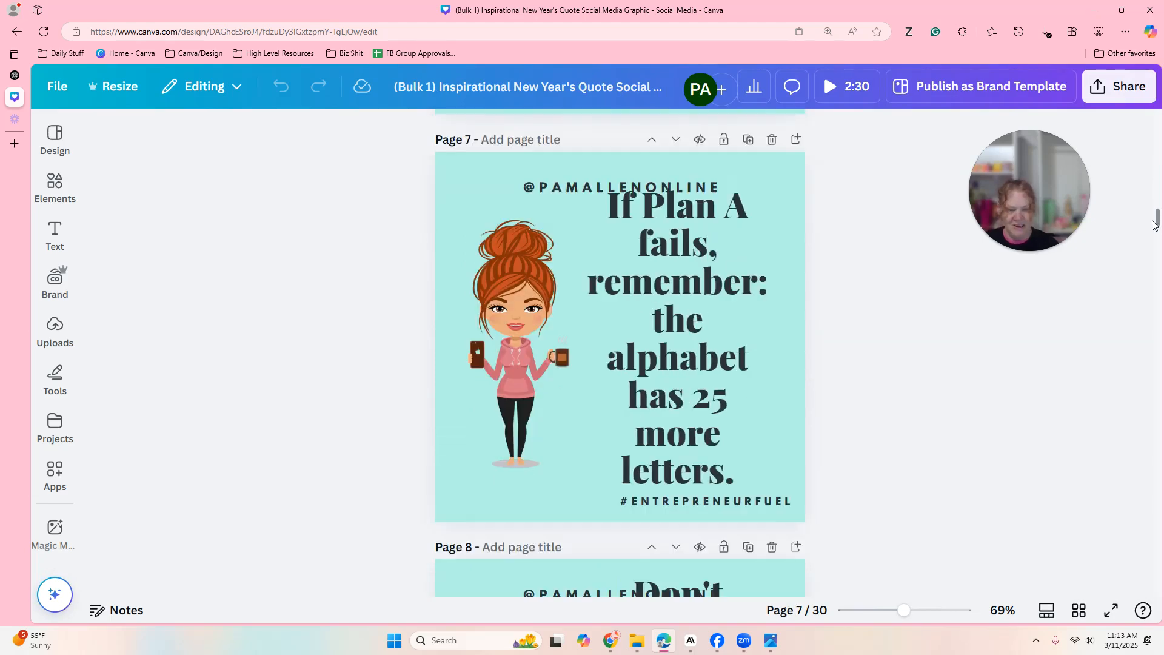
left_click(734, 343)
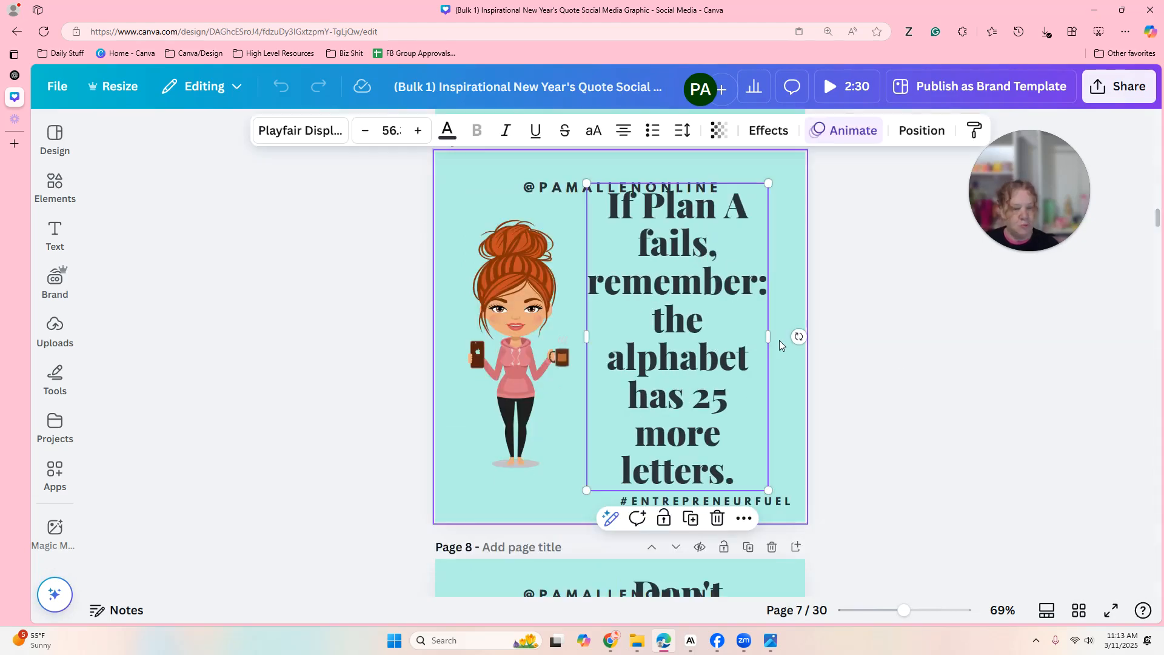
left_click_drag(768, 337, 801, 337)
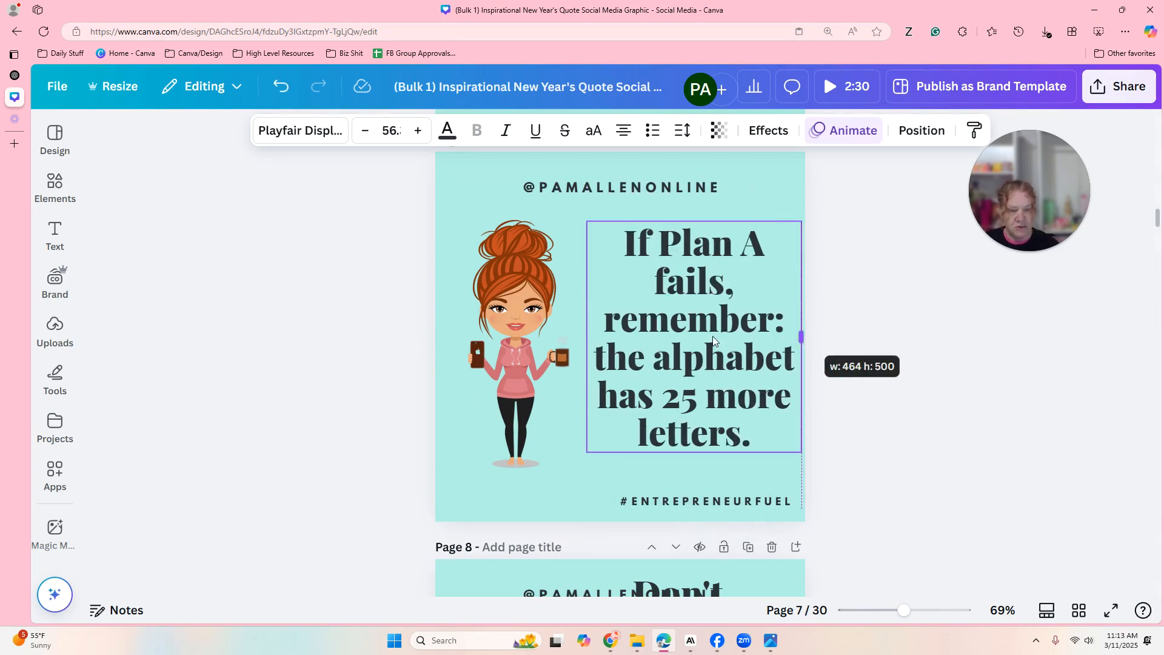
left_click_drag(697, 340, 683, 350)
left_click(861, 319)
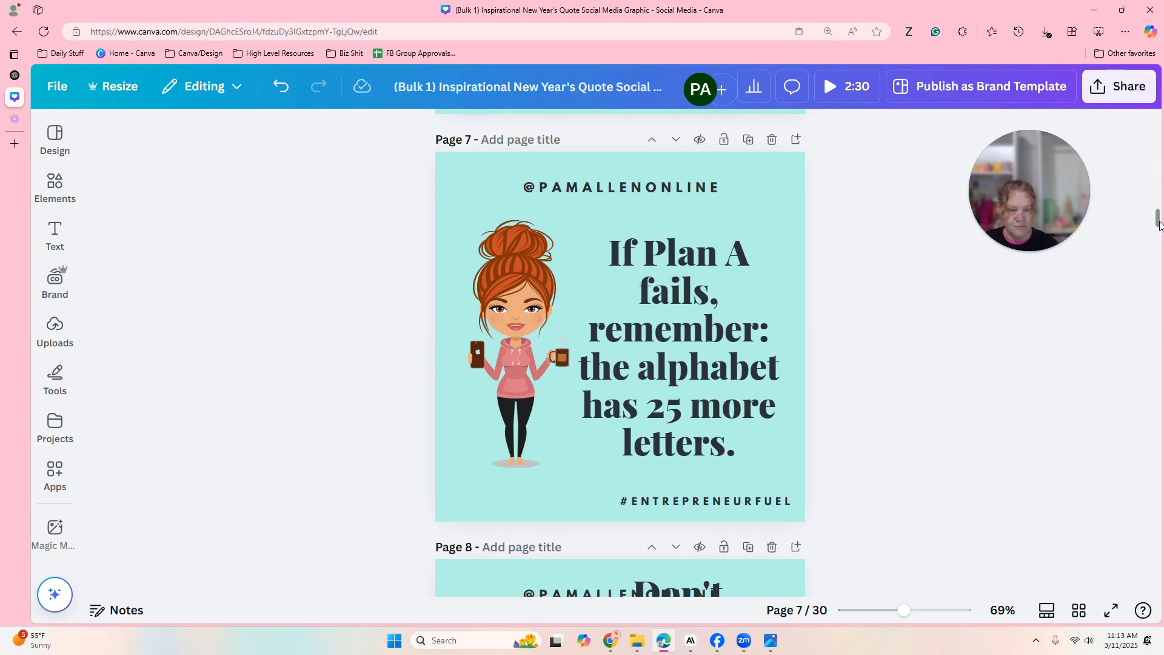
- Widen the page 8 quote text box and center it vertically between the handle and the hashtag
scroll(757, 226, "down", 9)
left_click(757, 225)
left_click_drag(769, 210, 808, 208)
left_click_drag(695, 189, 690, 211)
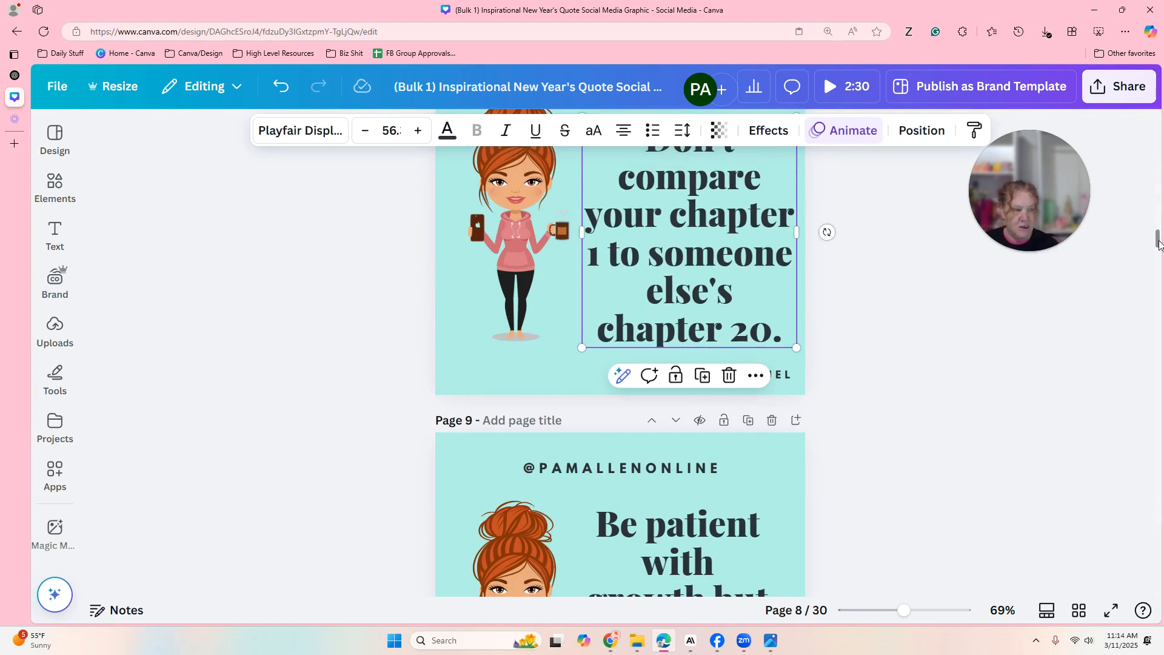
scroll(1160, 243, "up", 2)
left_click_drag(743, 373, 741, 364)
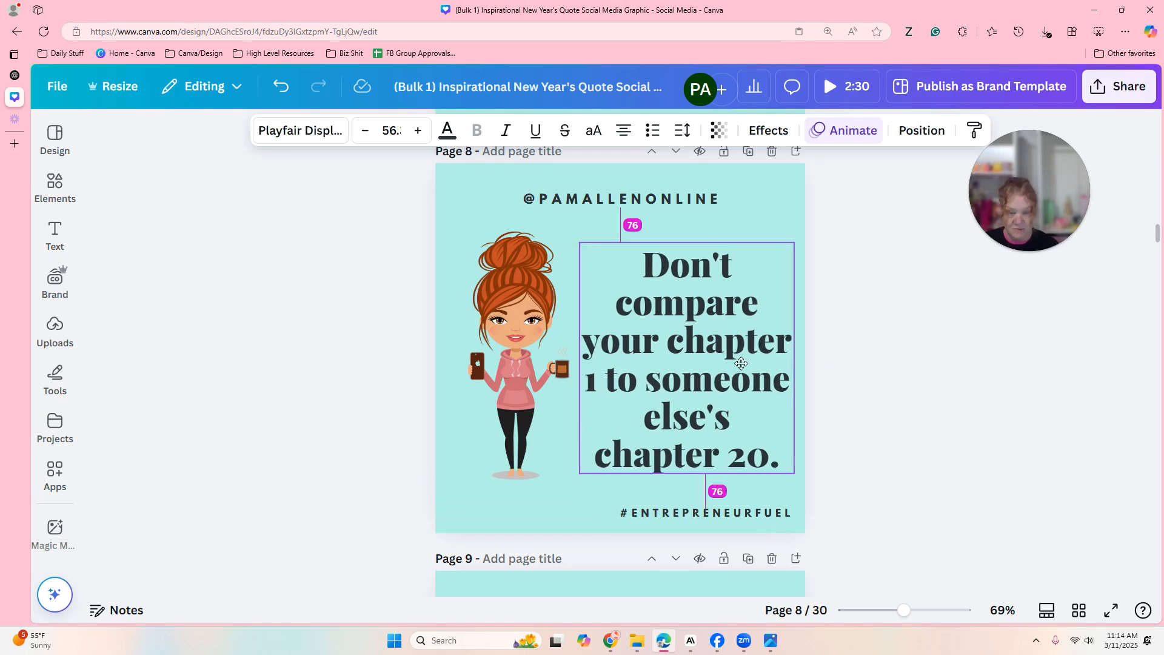
left_click(895, 350)
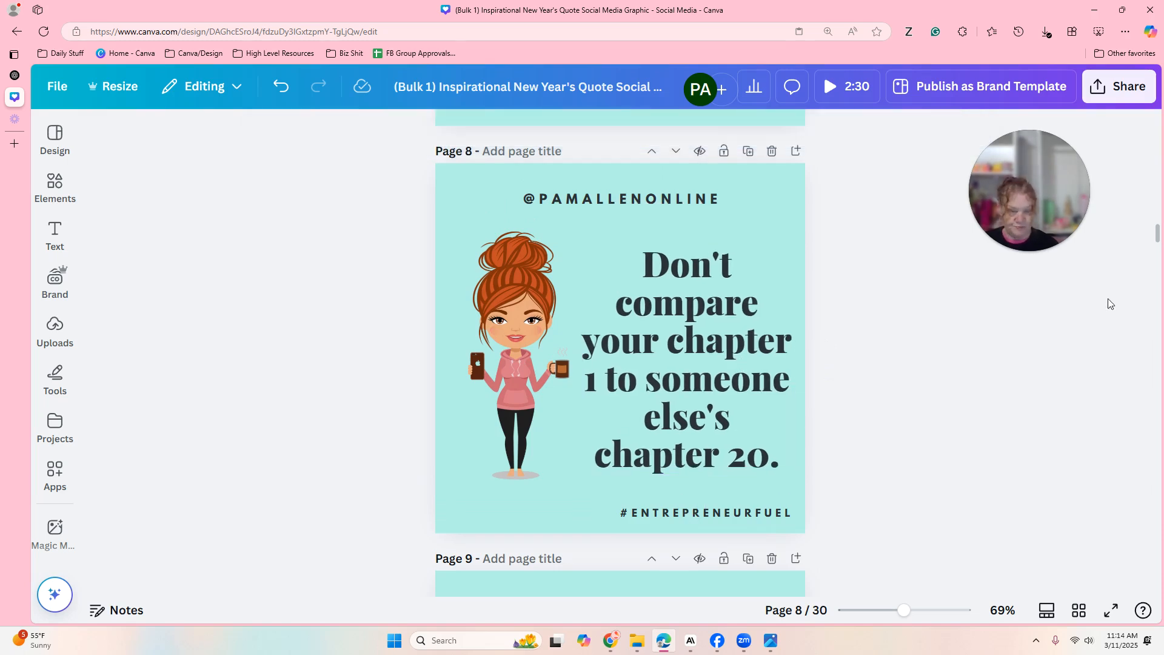
- Narrow the page 8 quote box slightly, reduce its font size by five points, and shift the quote slightly up toward the character
left_click(685, 401)
left_click_drag(809, 358, 791, 358)
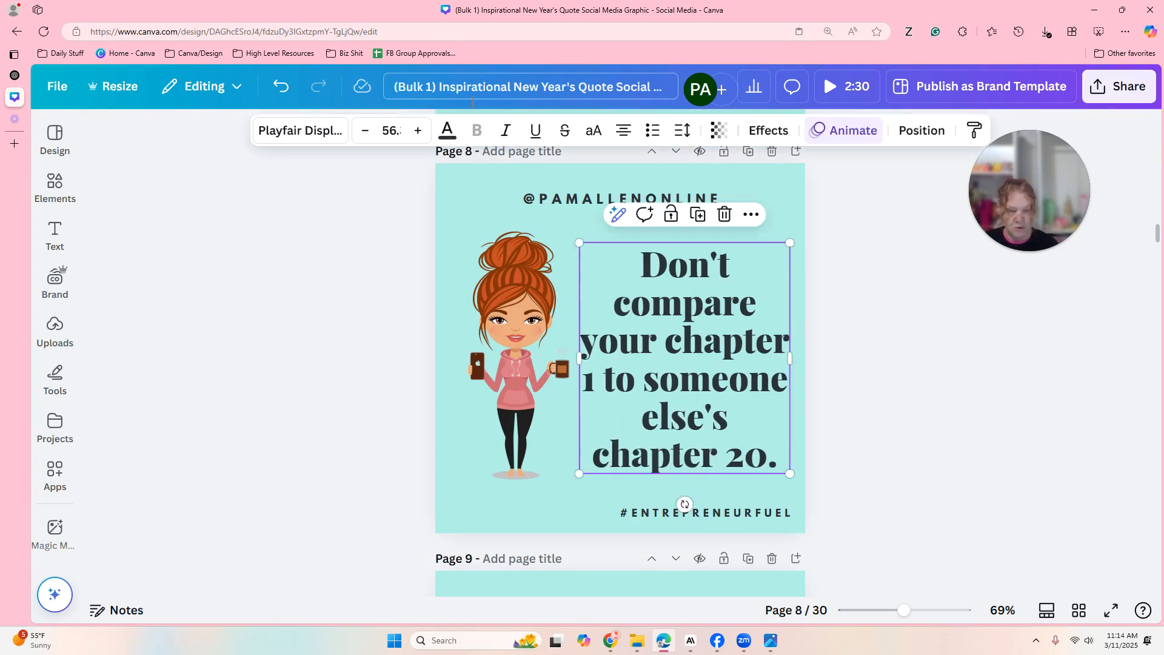
left_click(365, 131)
left_click(366, 131)
left_click(365, 131)
left_click(366, 130)
left_click(366, 131)
left_click(962, 401)
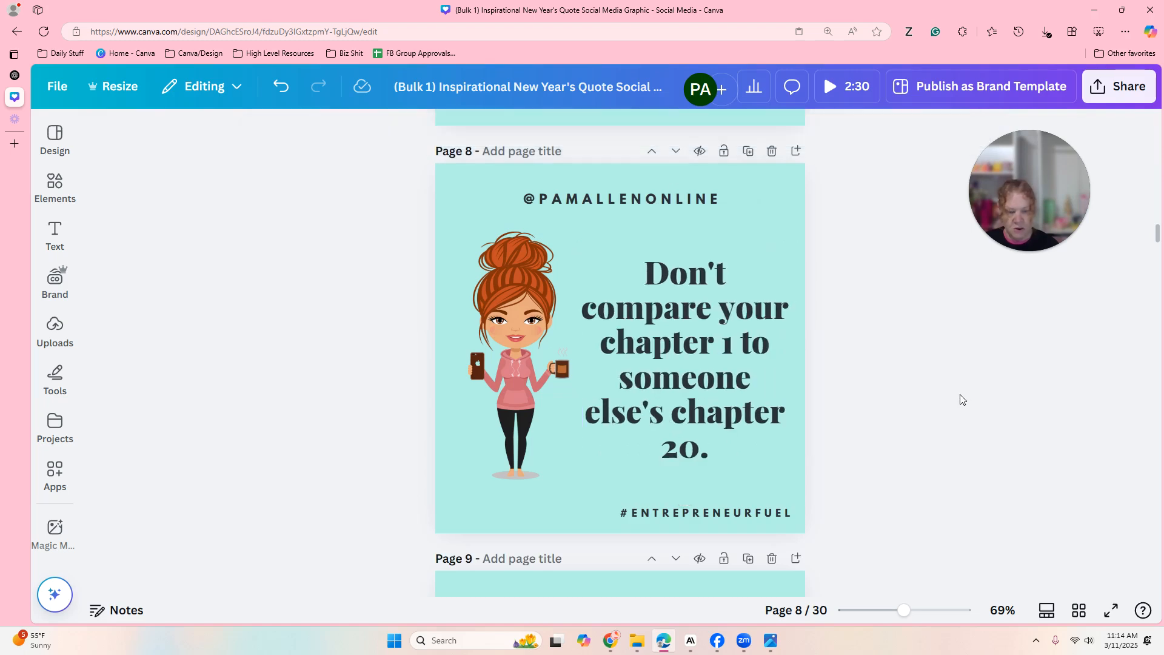
left_click_drag(719, 382, 710, 373)
left_click(870, 362)
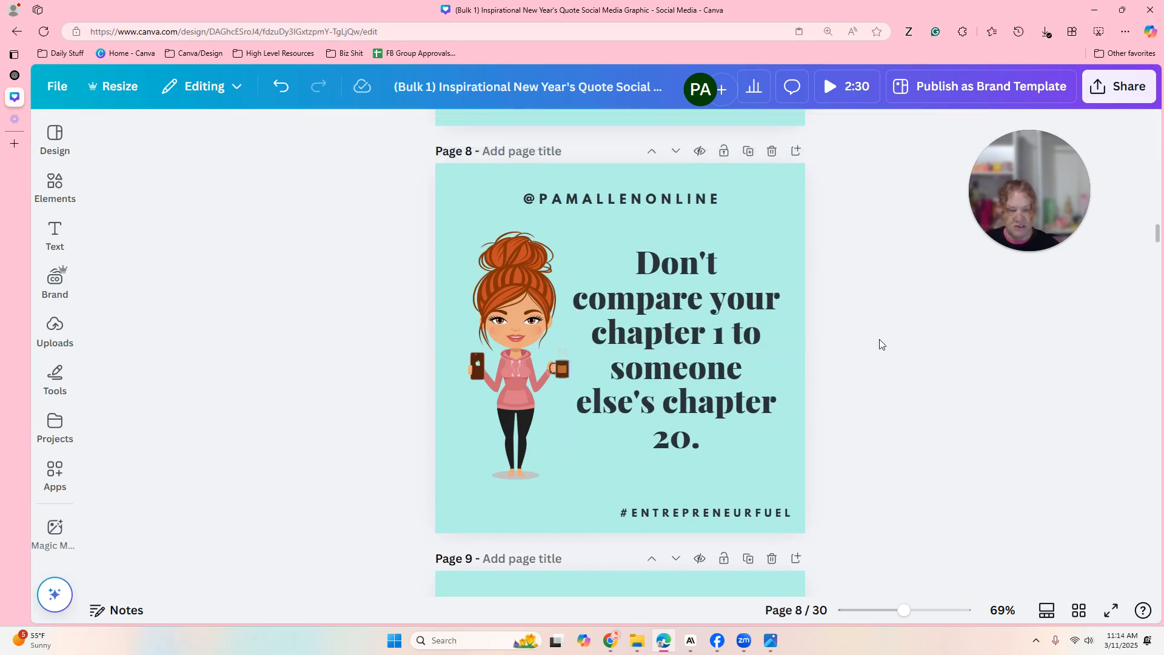
left_click_drag(1158, 233, 1159, 294)
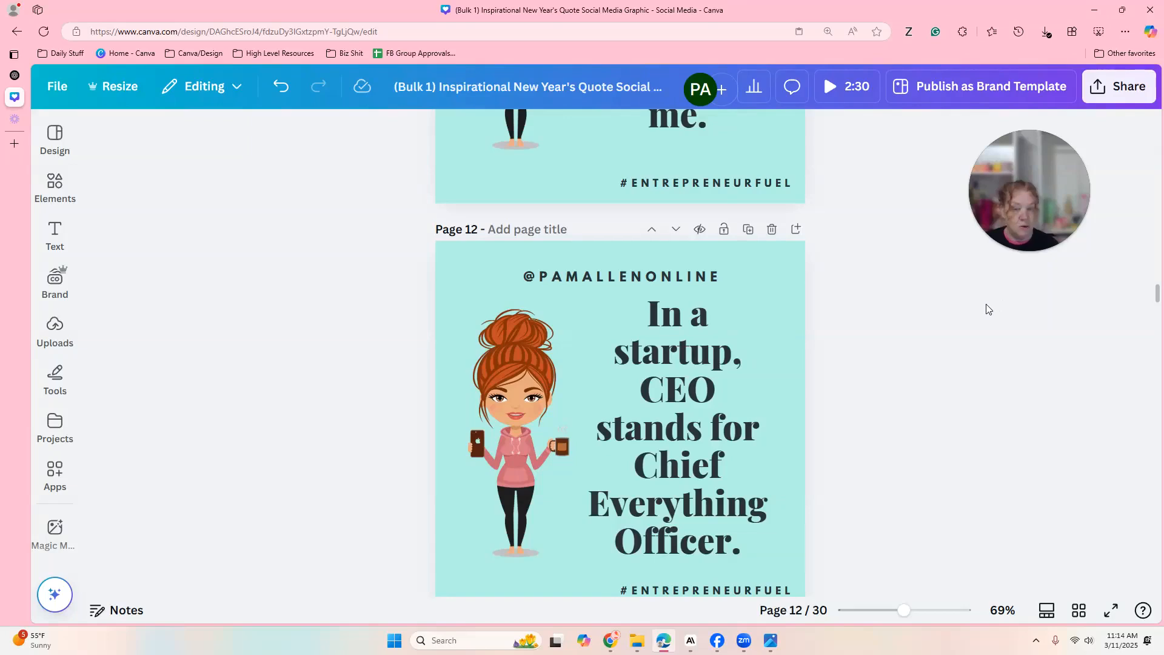